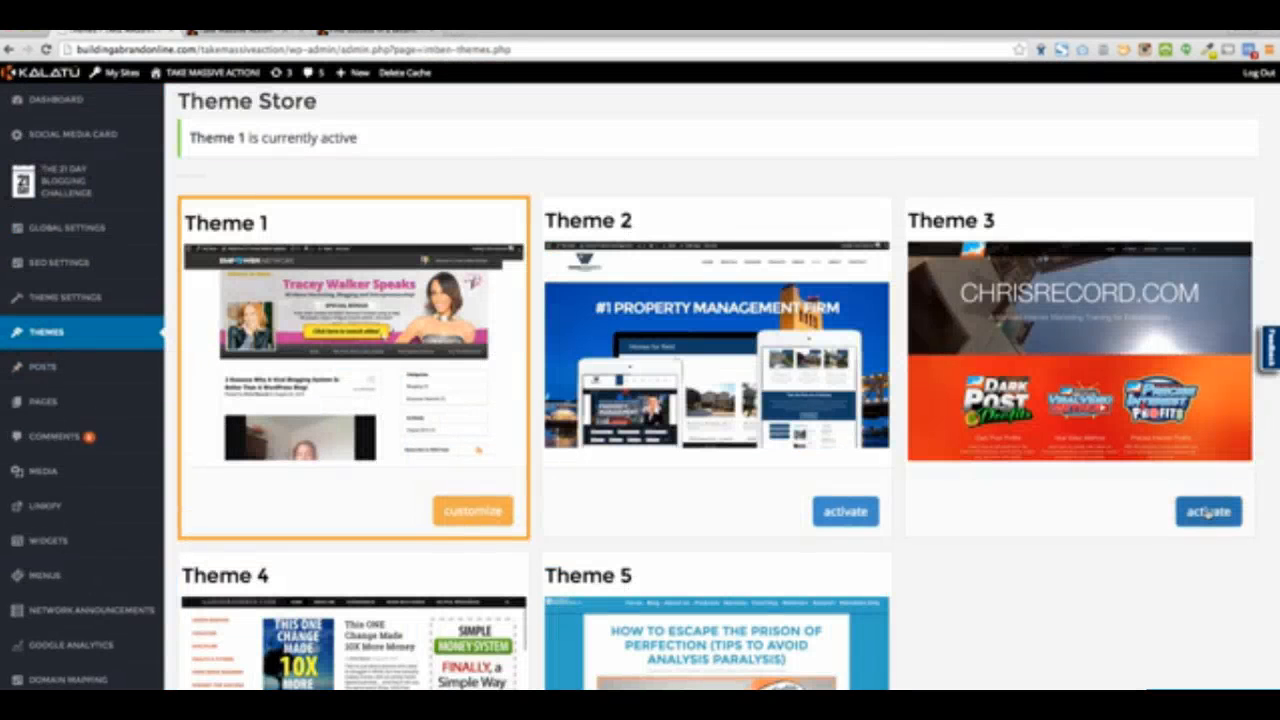
- Activate Theme 3 for the blog and review its General and Homepage Header customization settings
click(1208, 512)
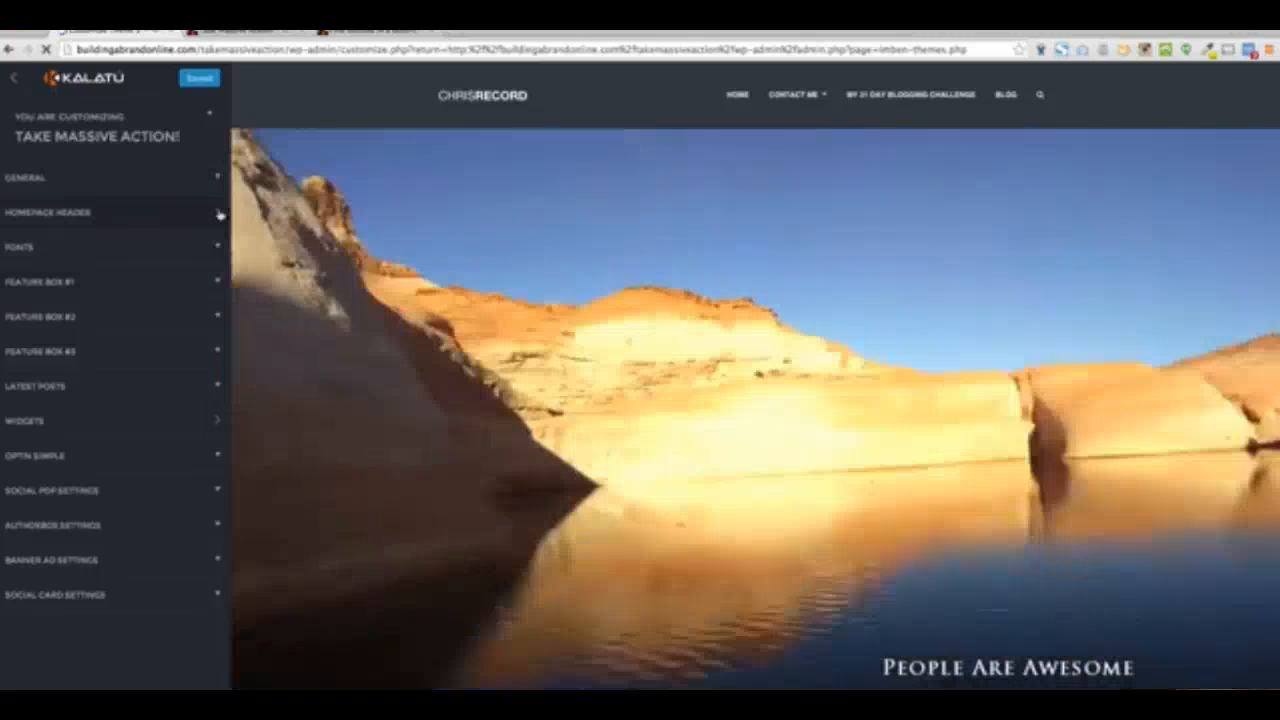
click(219, 214)
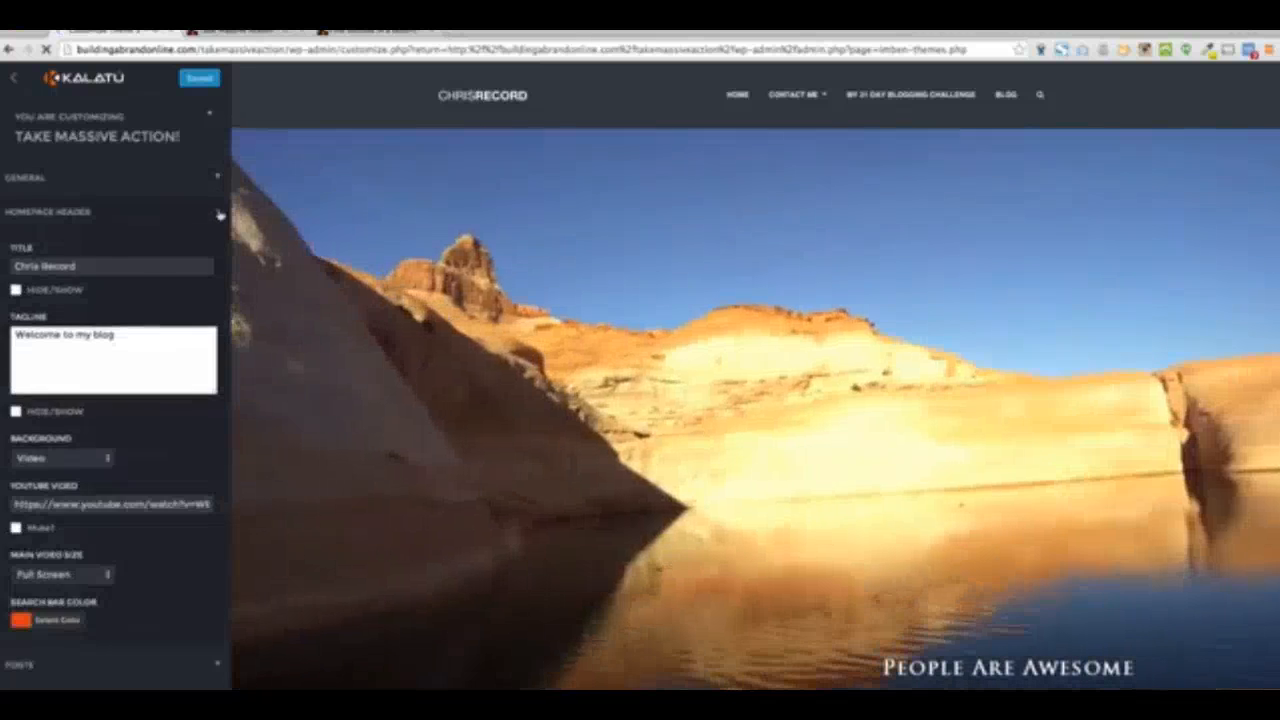
click(214, 177)
scroll(137, 411, down, 2)
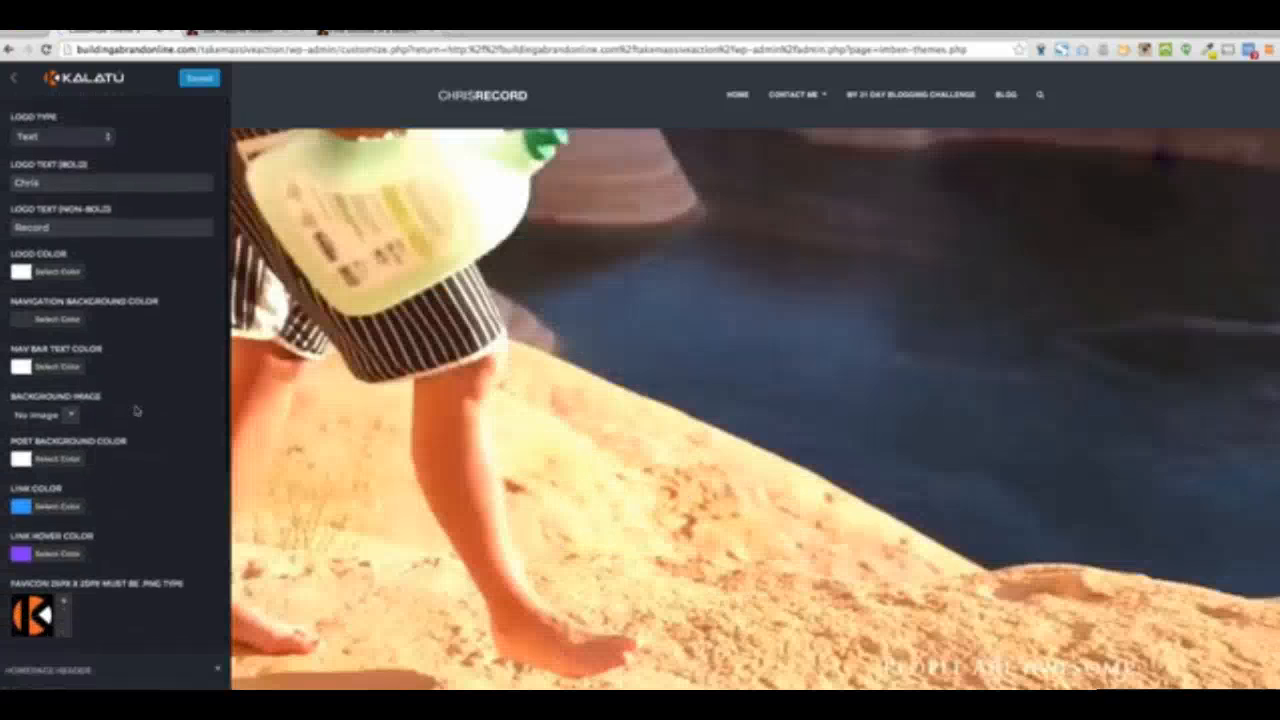
scroll(137, 410, up, 2)
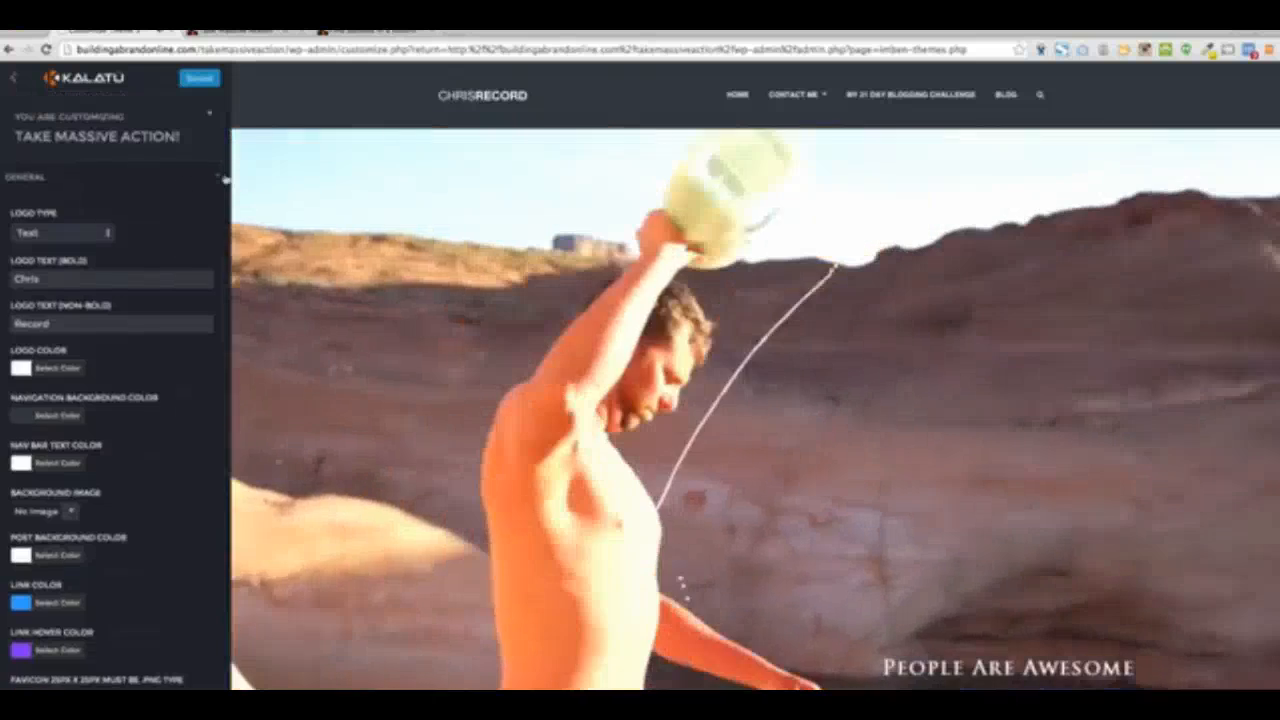
click(225, 177)
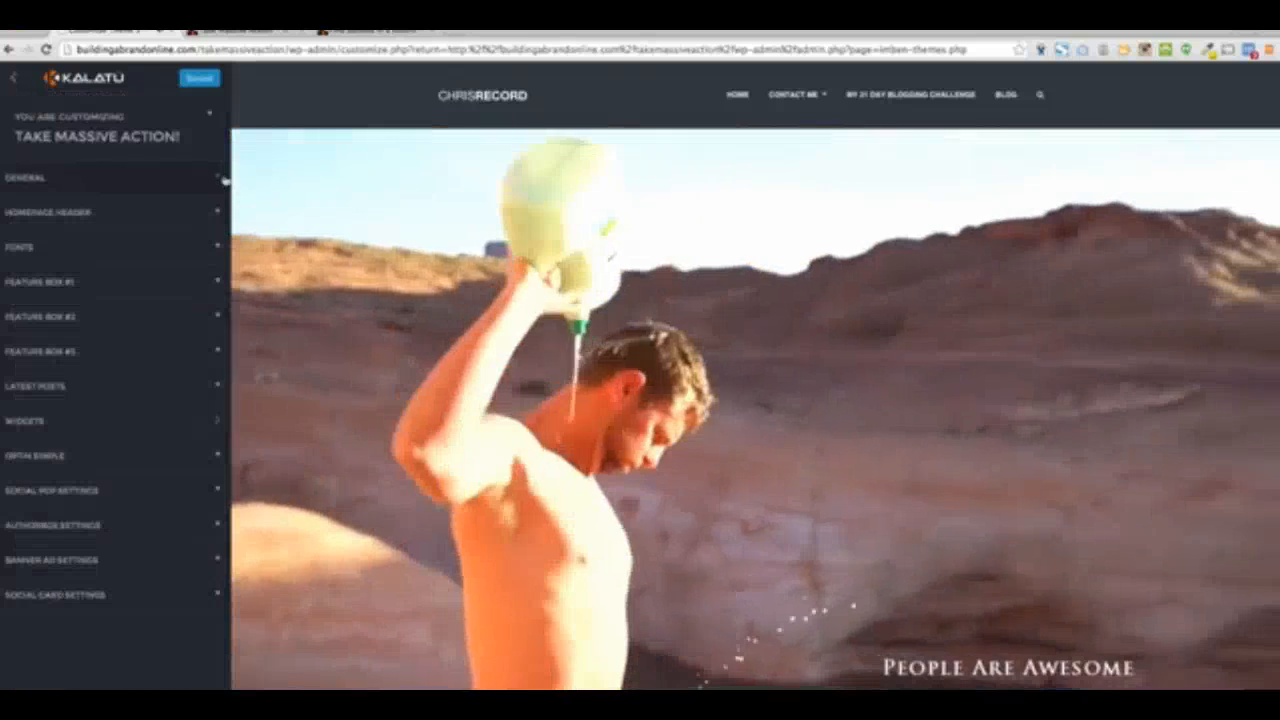
- Toggle the Mute option of the homepage header's YouTube video, leave it unmuted, and publish the settings
click(219, 212)
scroll(161, 450, down, 2)
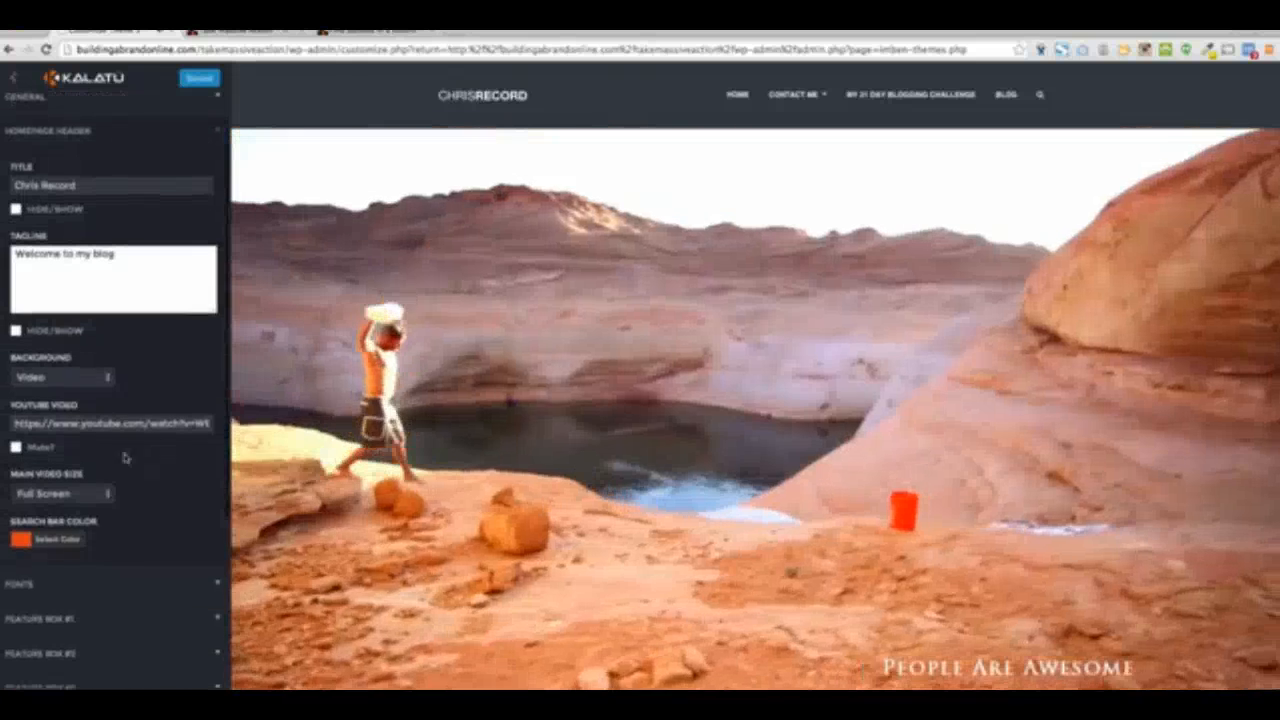
click(16, 448)
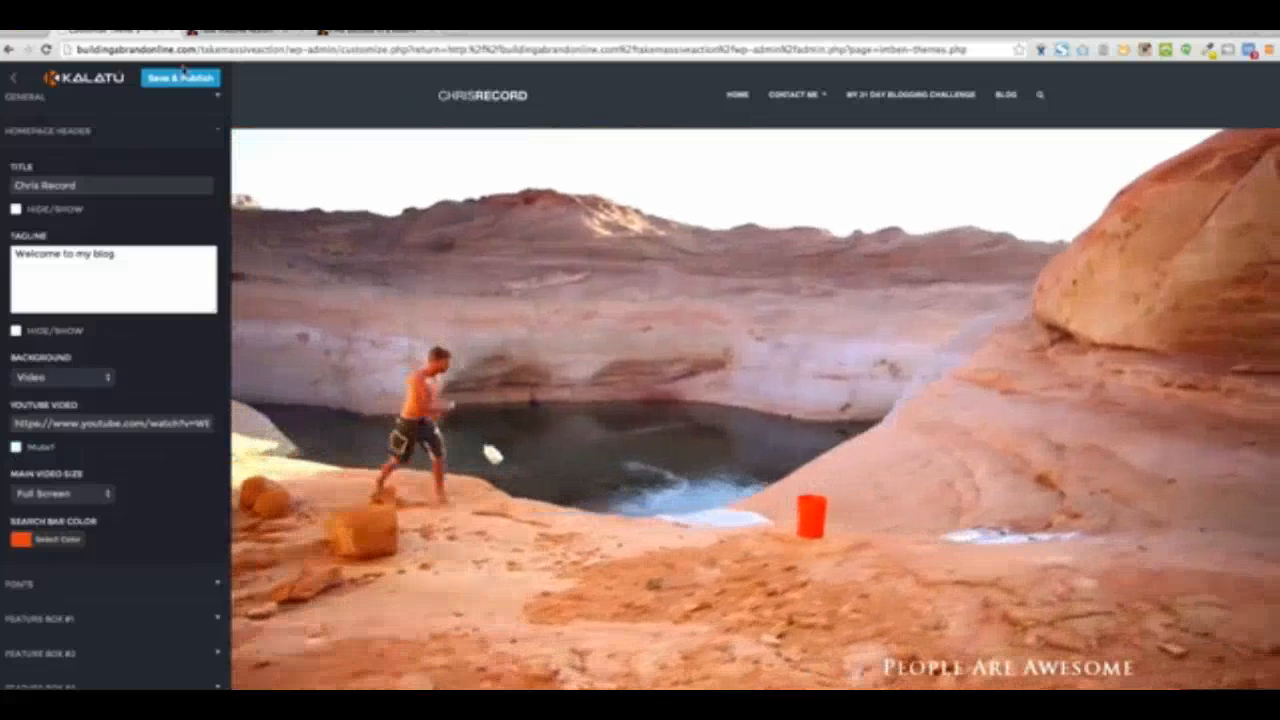
click(181, 76)
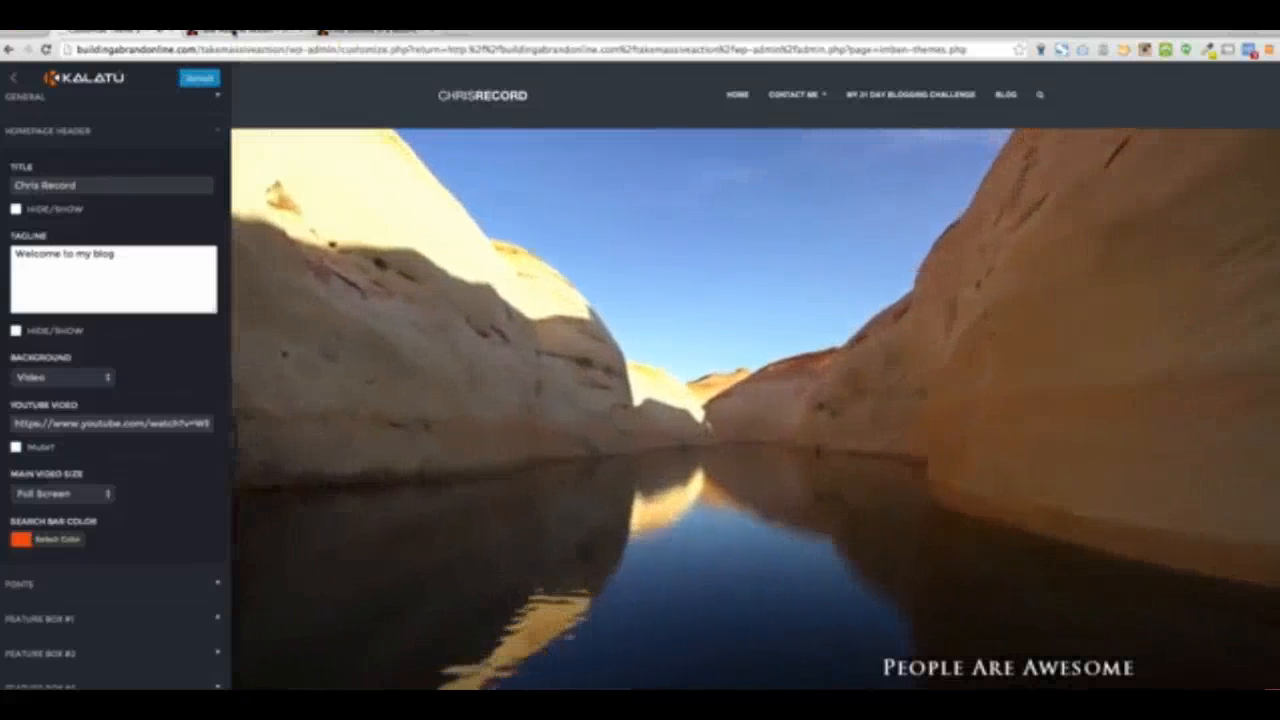
- View the reloaded live blog homepage with its video header, and return to the theme customization
click(232, 32)
click(45, 50)
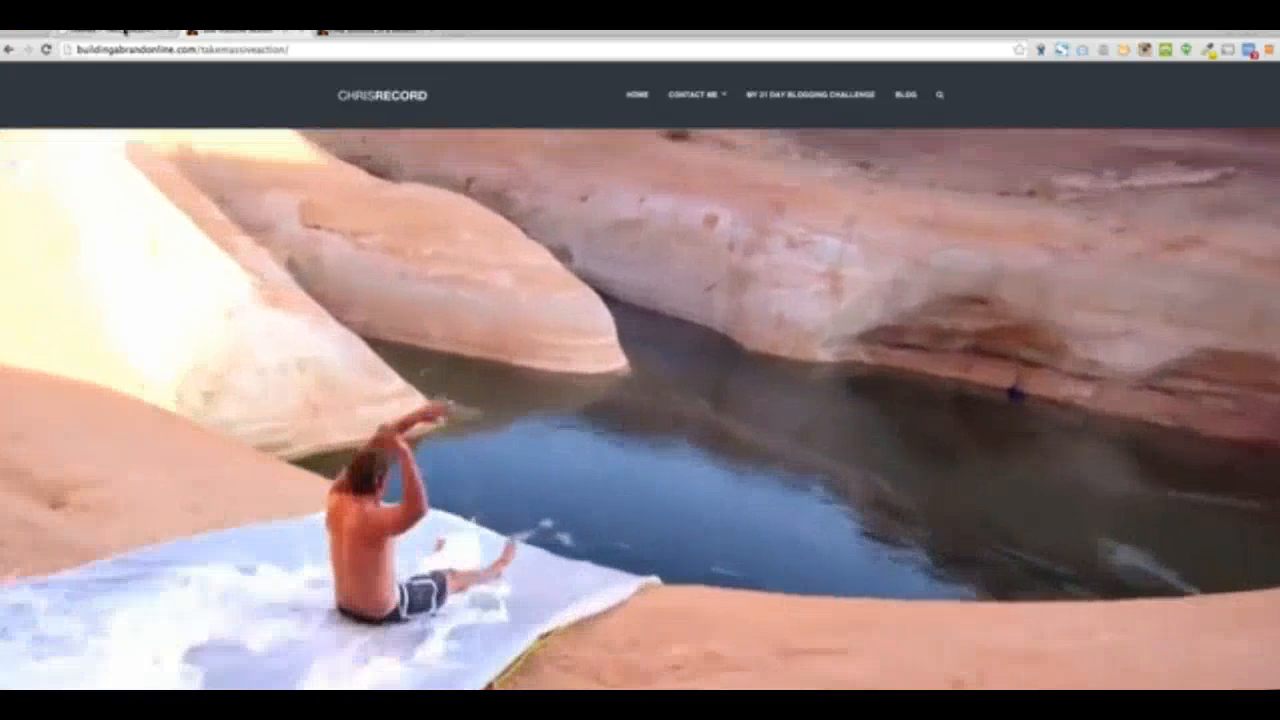
click(125, 31)
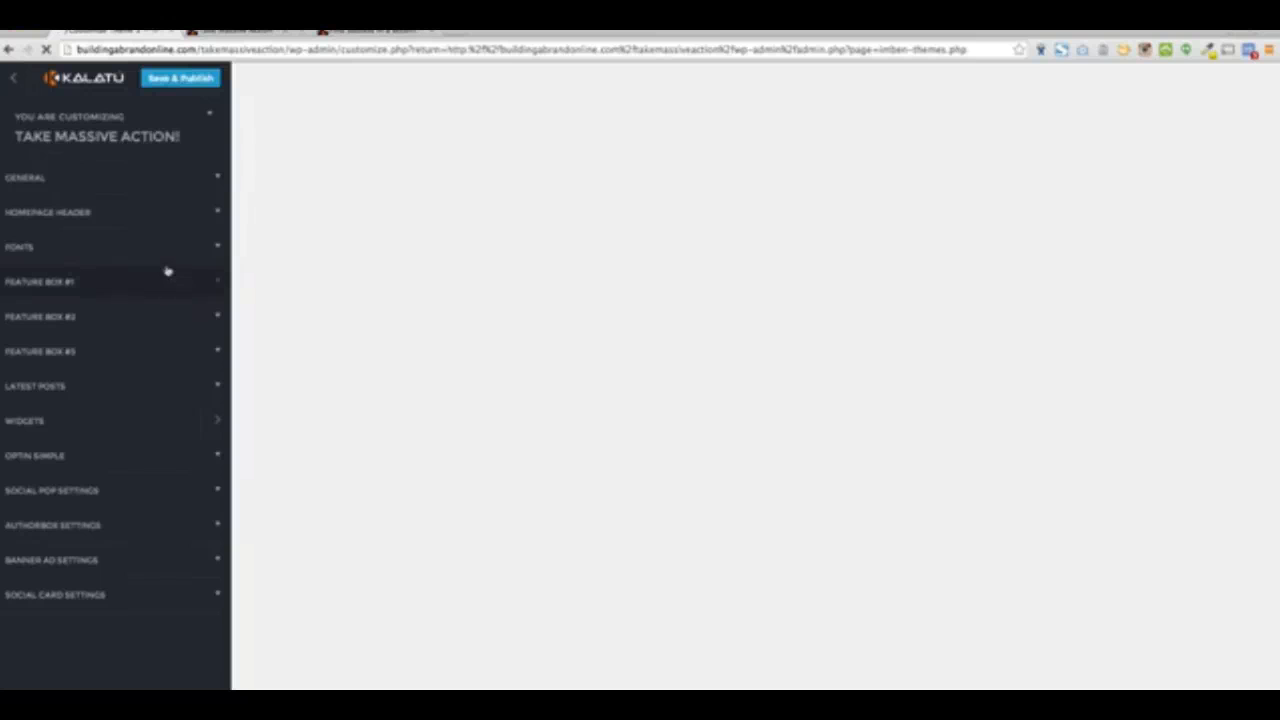
- Mute the homepage header's background video and turn on the display of the title and tagline
click(212, 210)
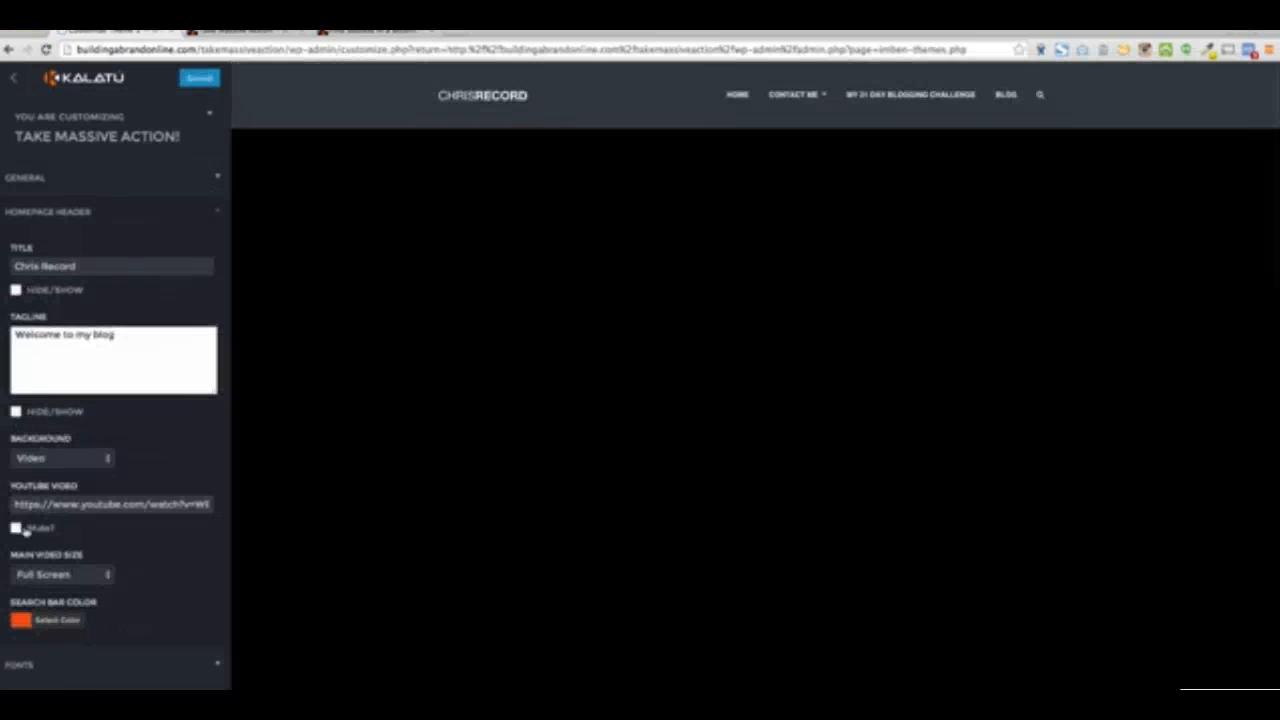
click(20, 529)
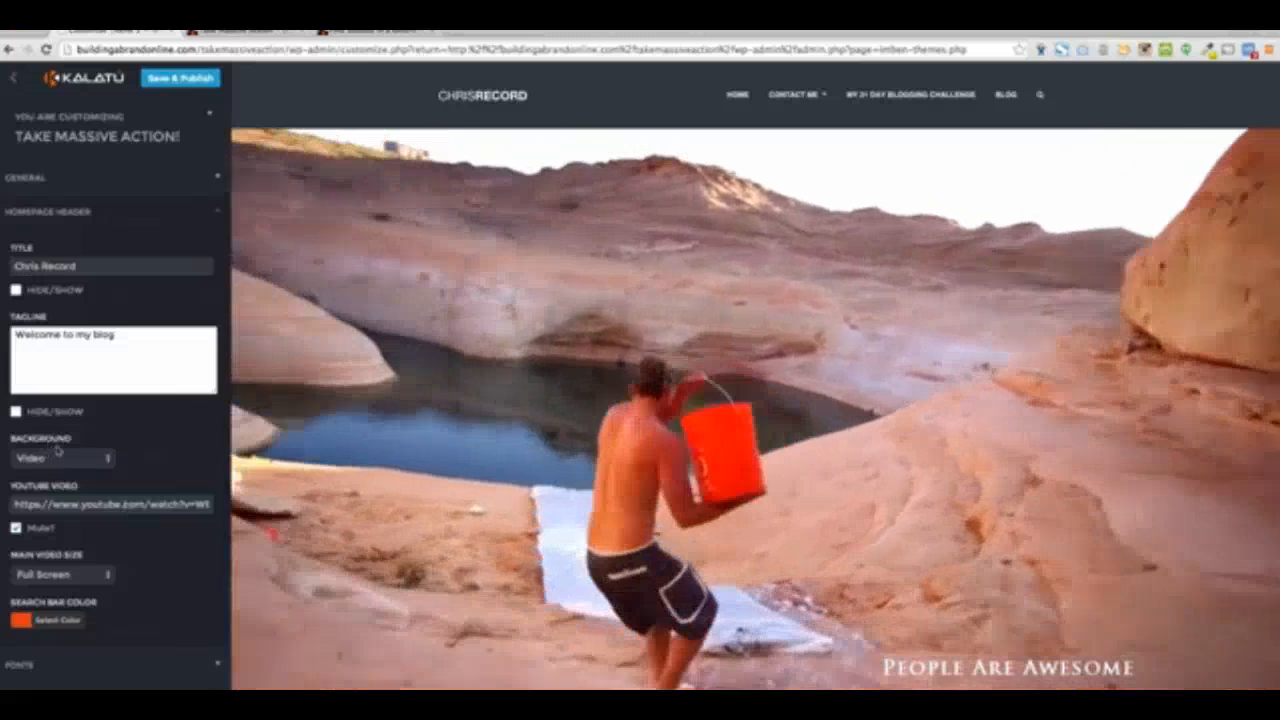
click(58, 451)
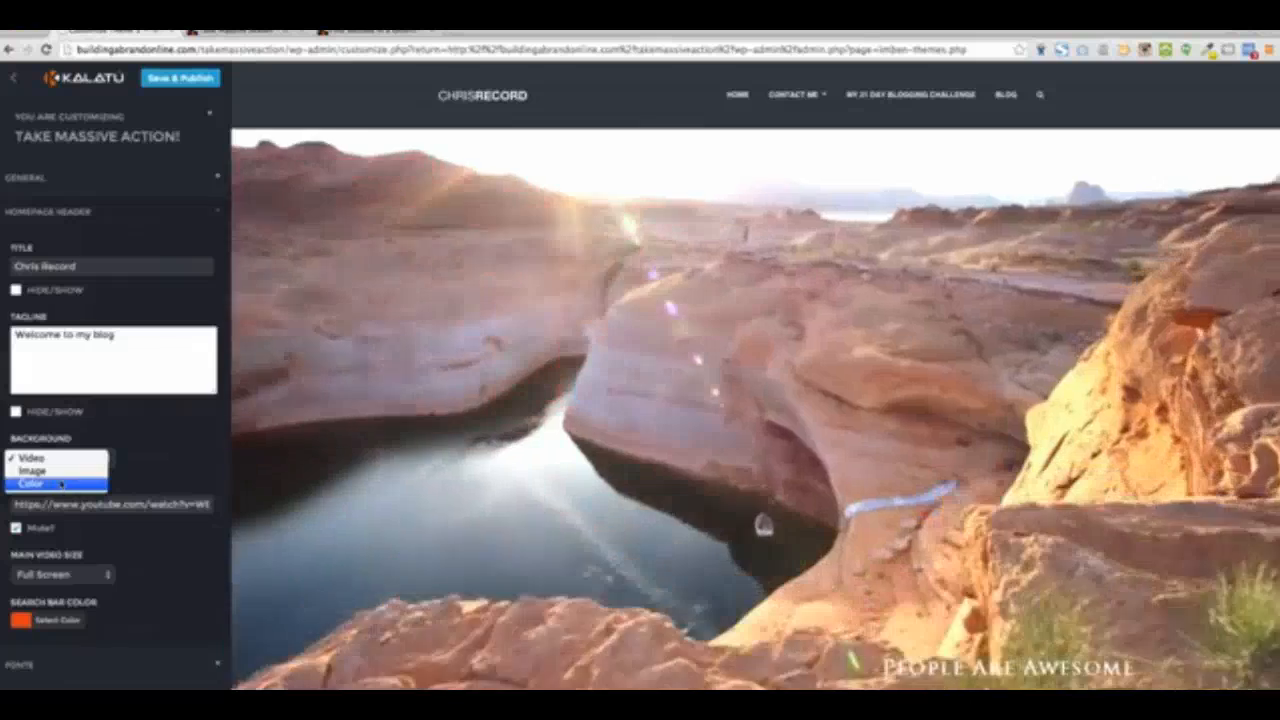
click(174, 465)
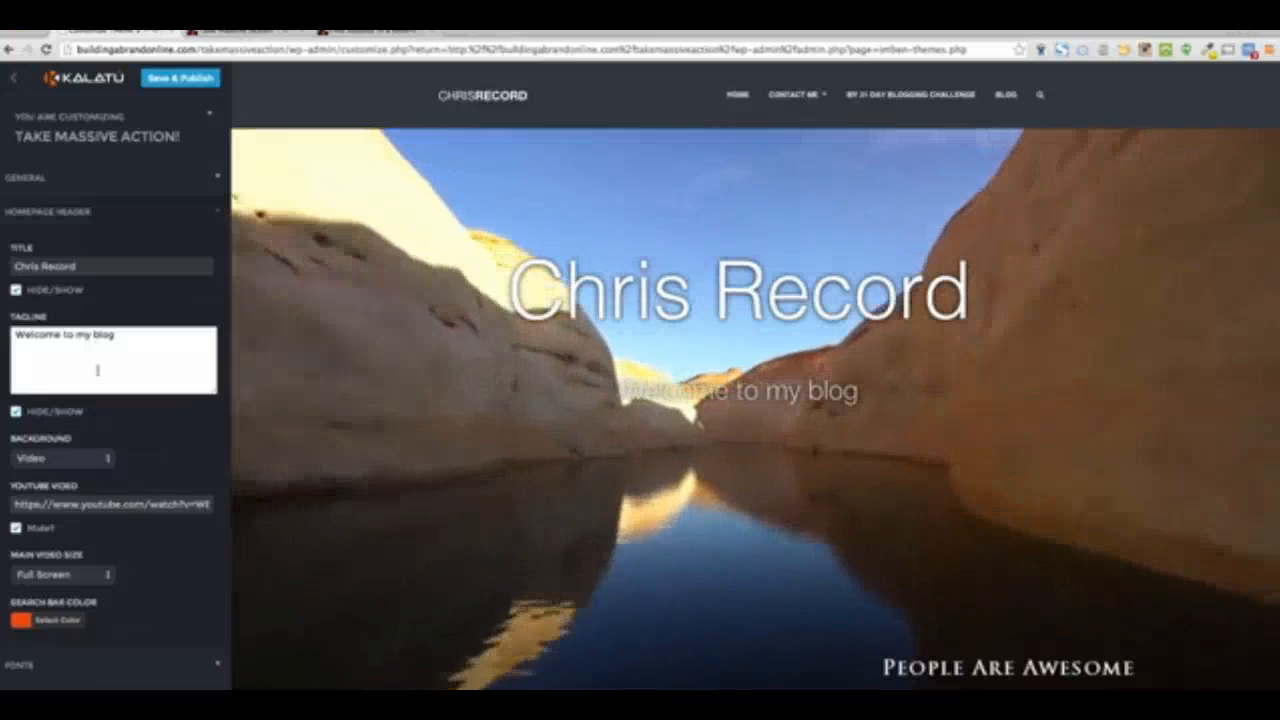
- Try a solid color background for the homepage header in yellow and red, and restore the Video background
click(66, 459)
click(58, 483)
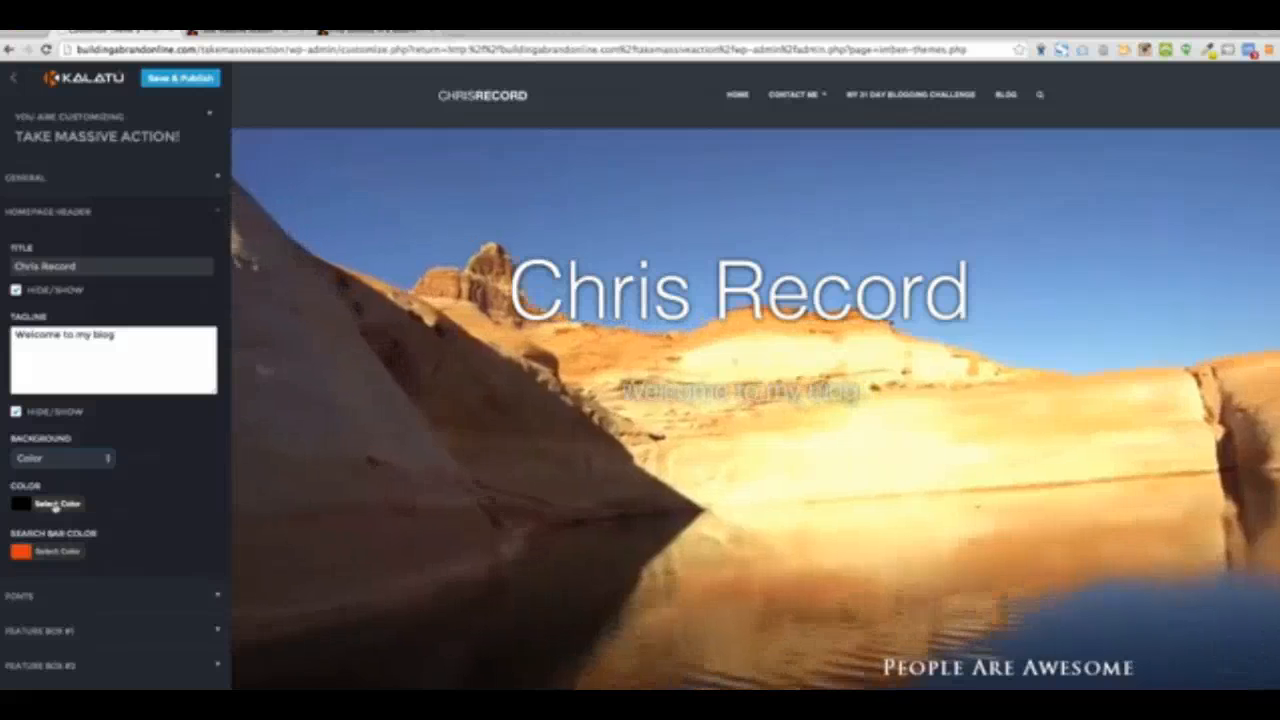
click(56, 504)
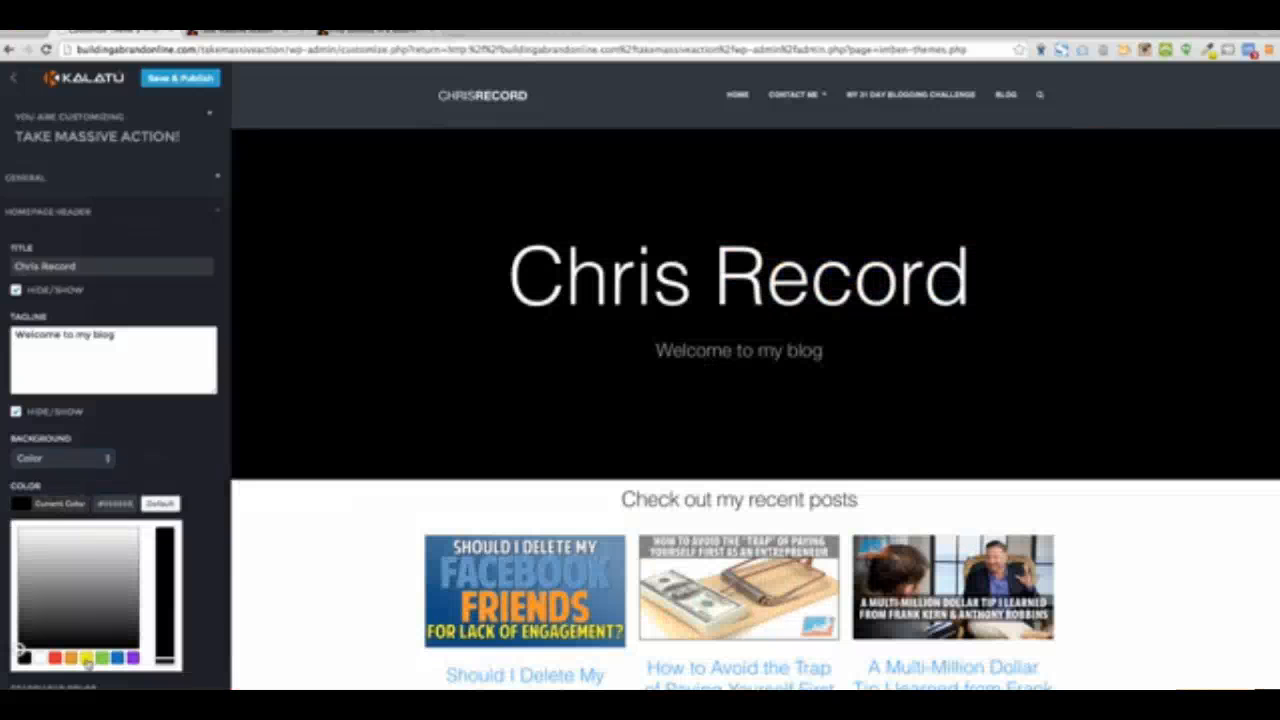
click(87, 658)
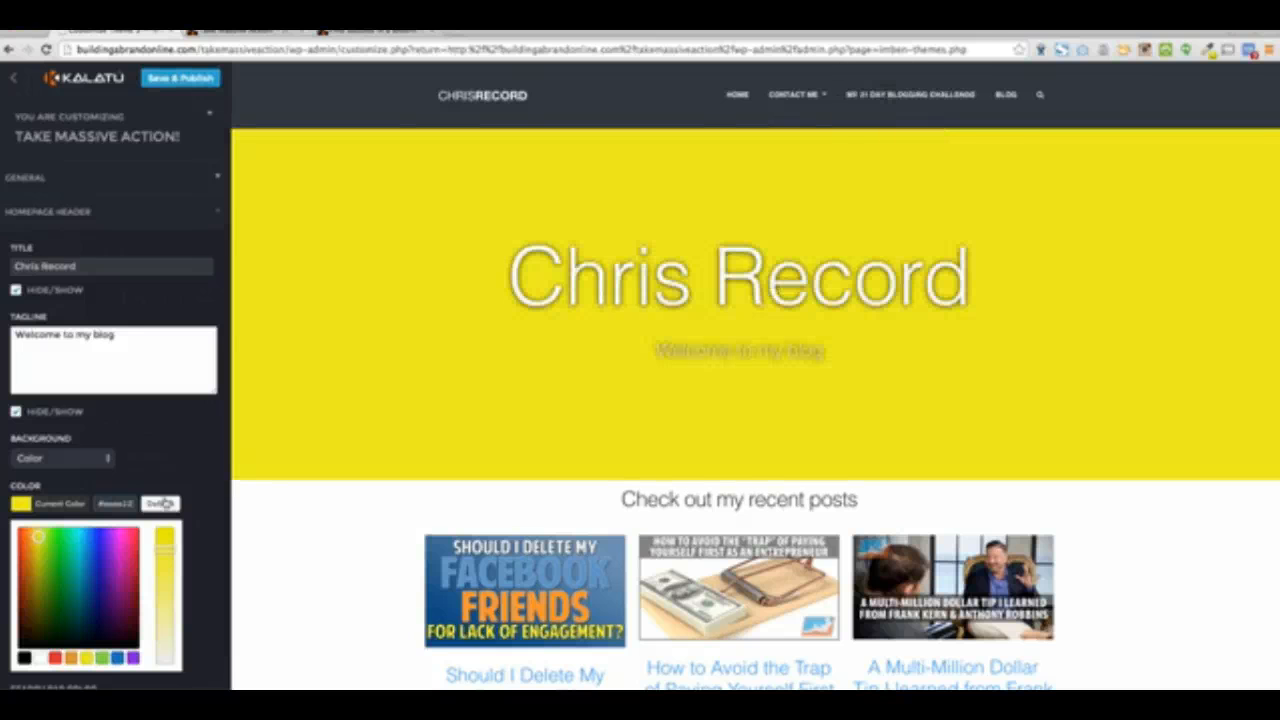
click(55, 658)
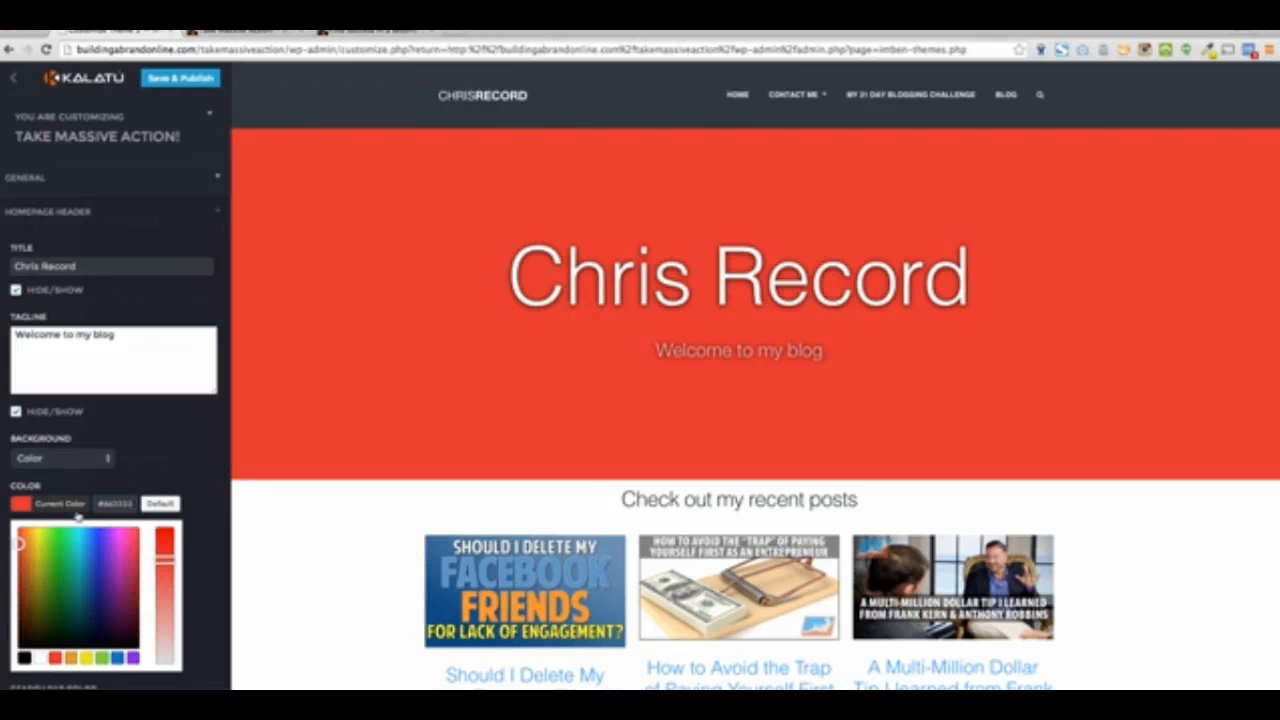
click(28, 460)
click(50, 435)
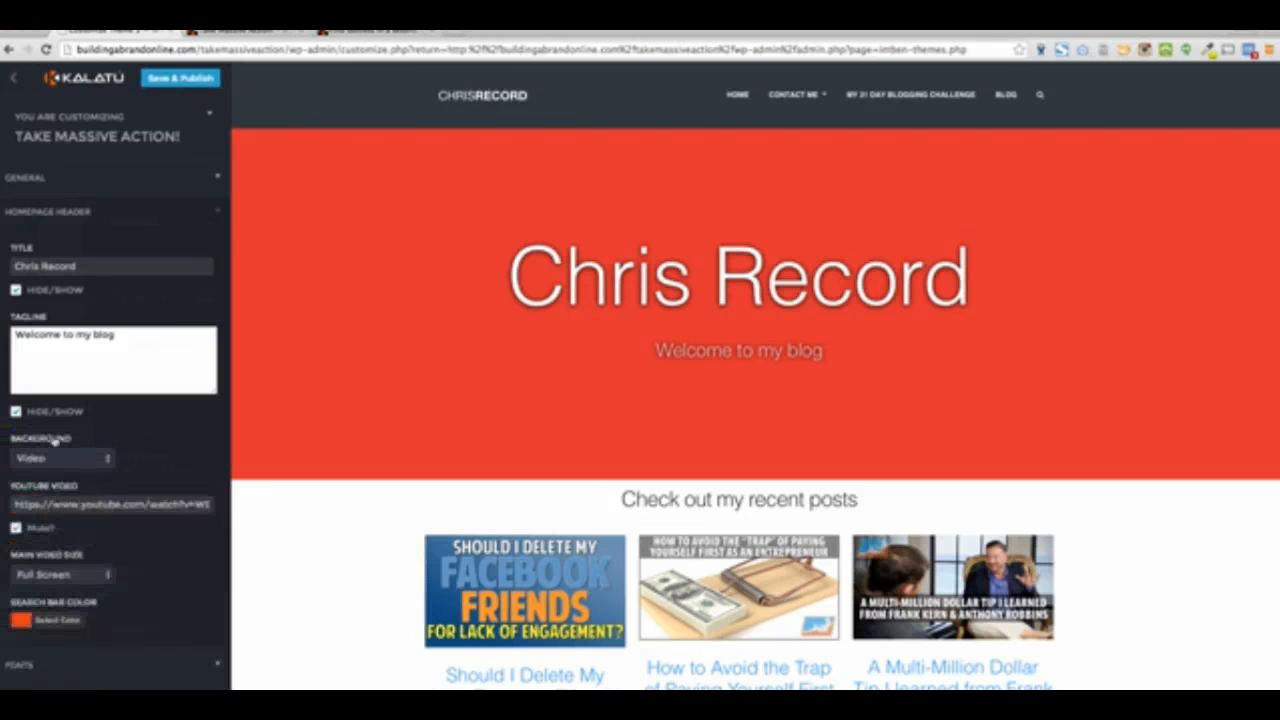
- Preview the Cinematic main video size for the homepage header, and set the size to Default
scroll(62, 560, down, 3)
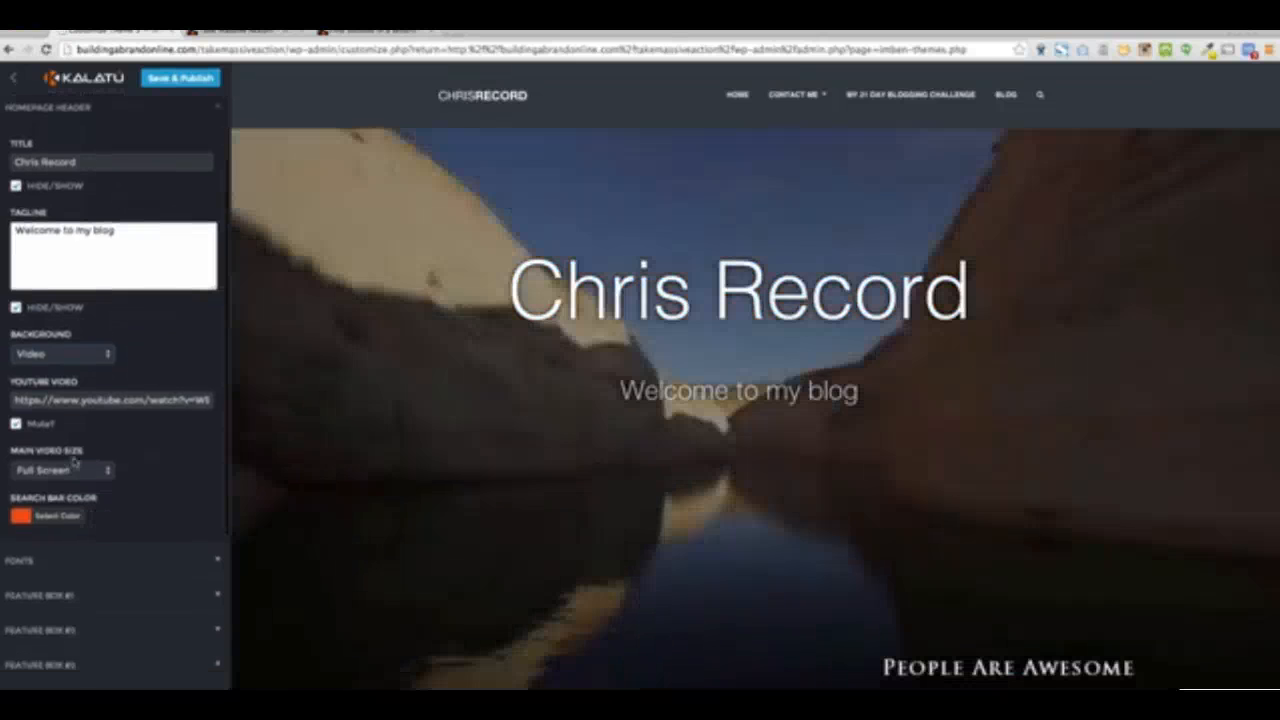
click(73, 464)
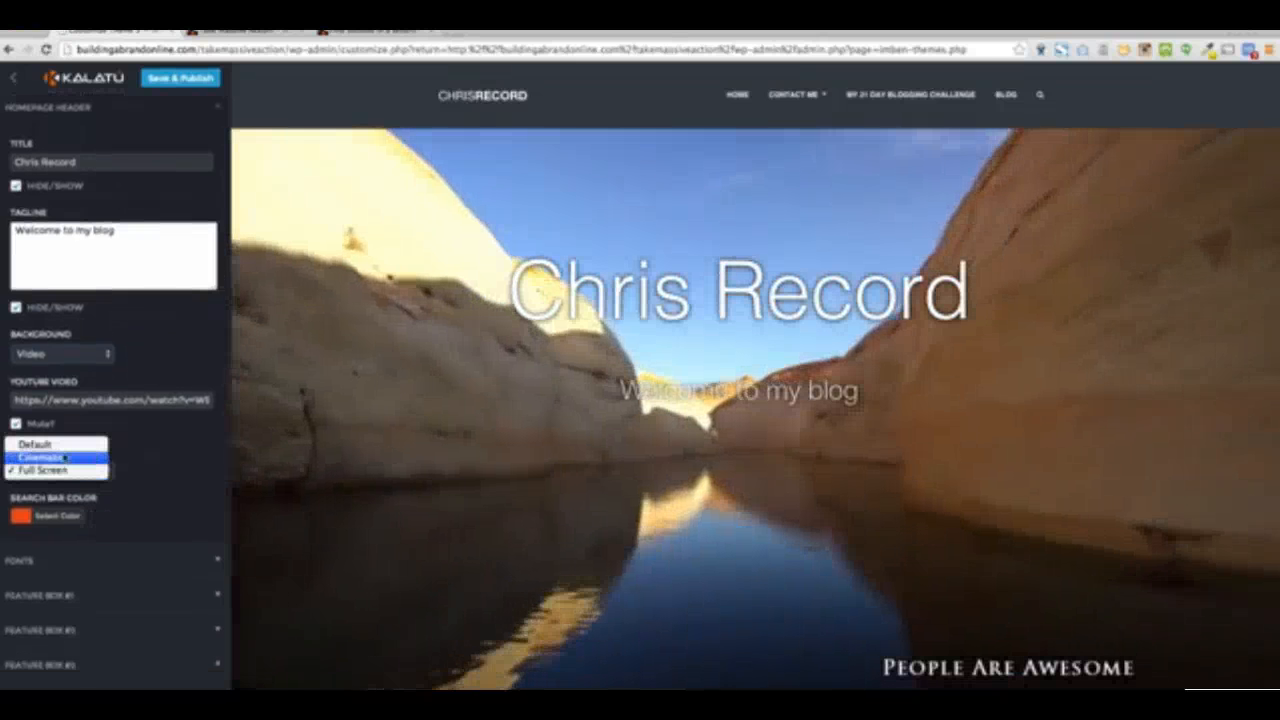
click(64, 459)
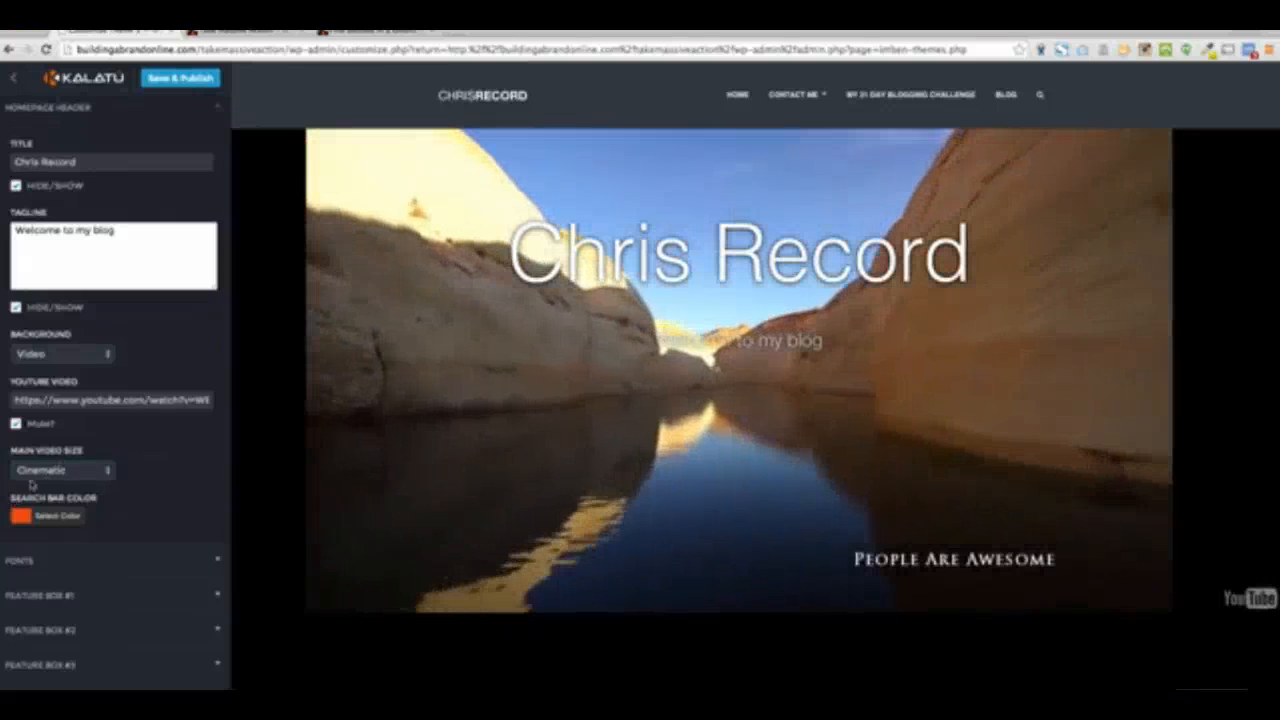
click(40, 470)
click(35, 457)
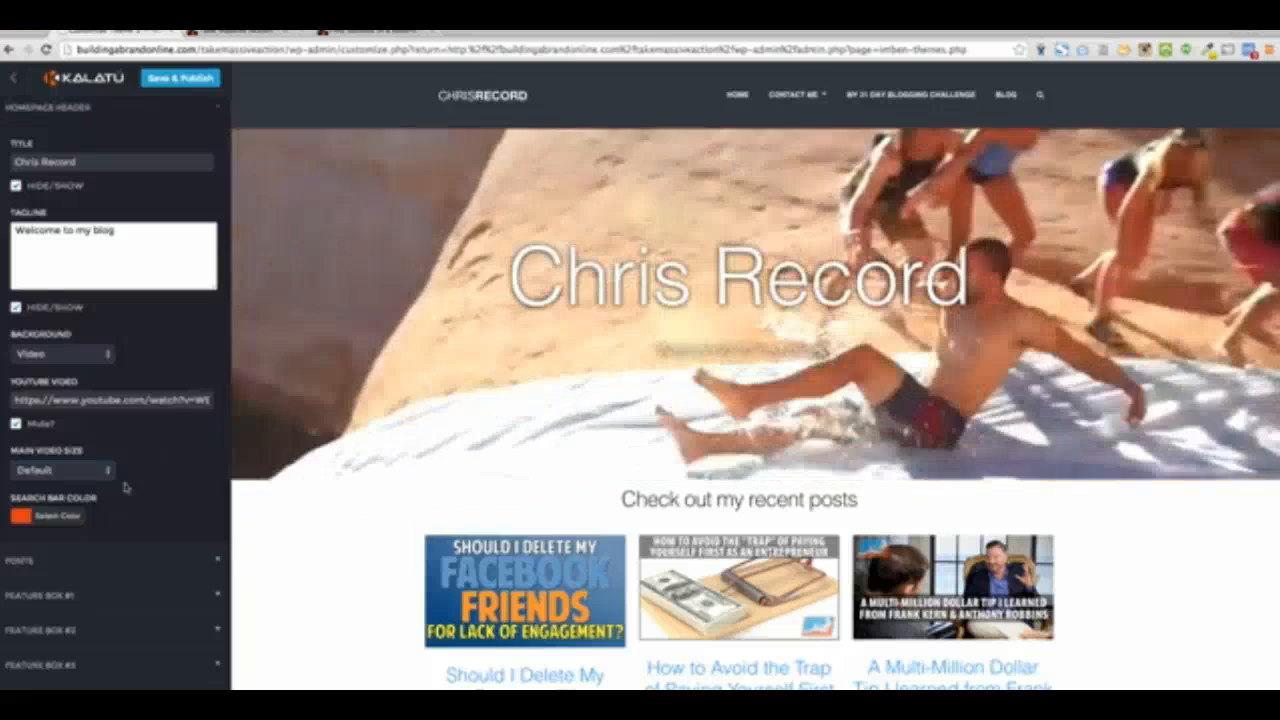
- Change the homepage tagline to "A Blog About Entrepreneurship", and publish the changes to the reloaded live blog
scroll(129, 177, up, 3)
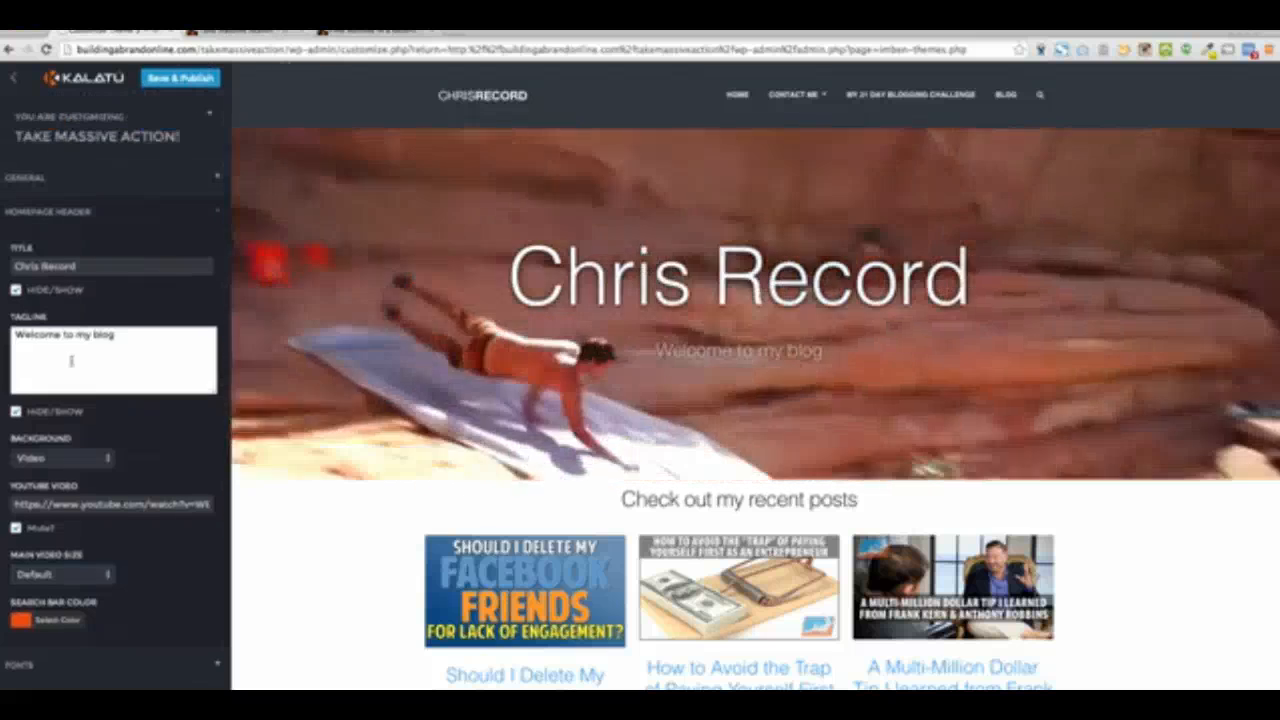
triple_click(56, 338)
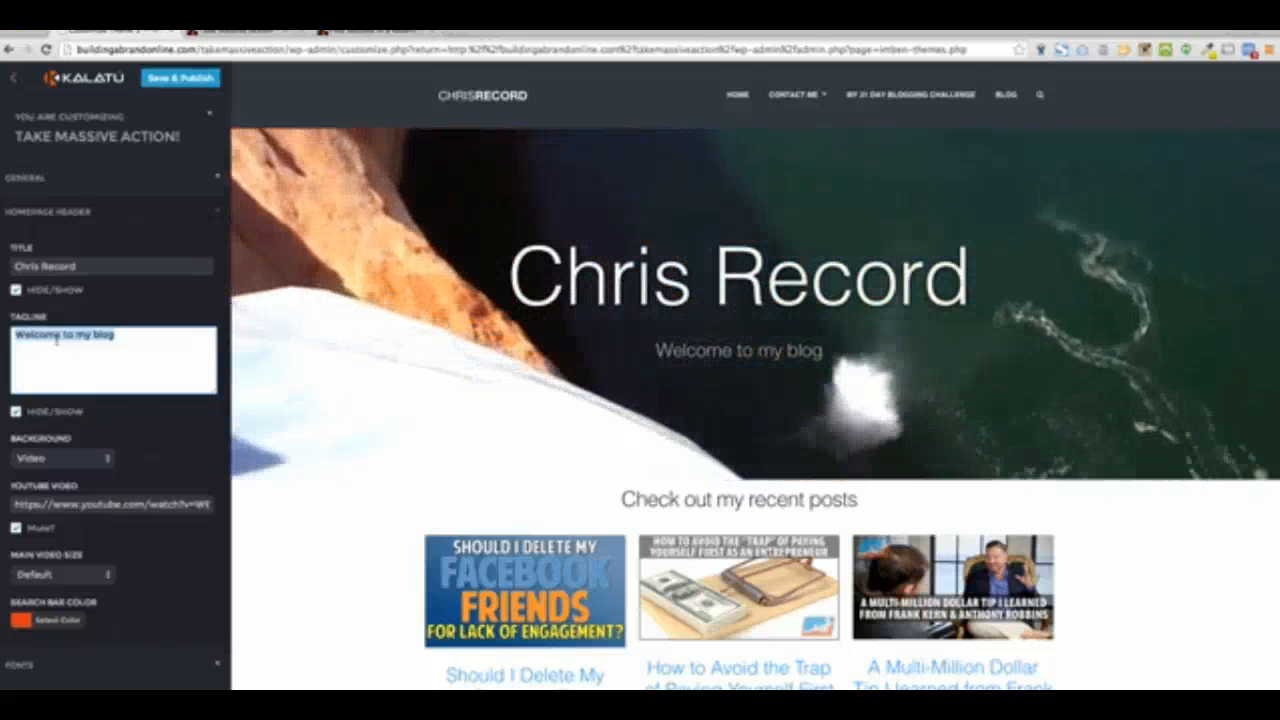
text(A)
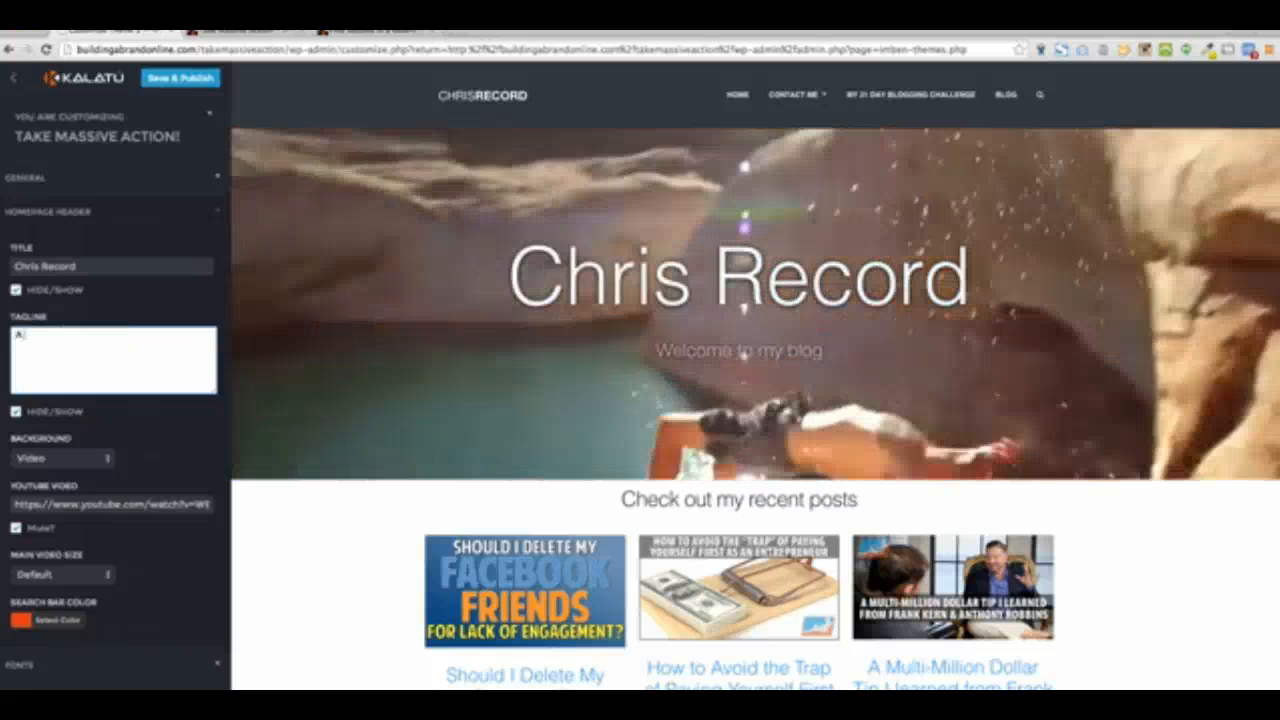
text( Blog About Entrepreneurship)
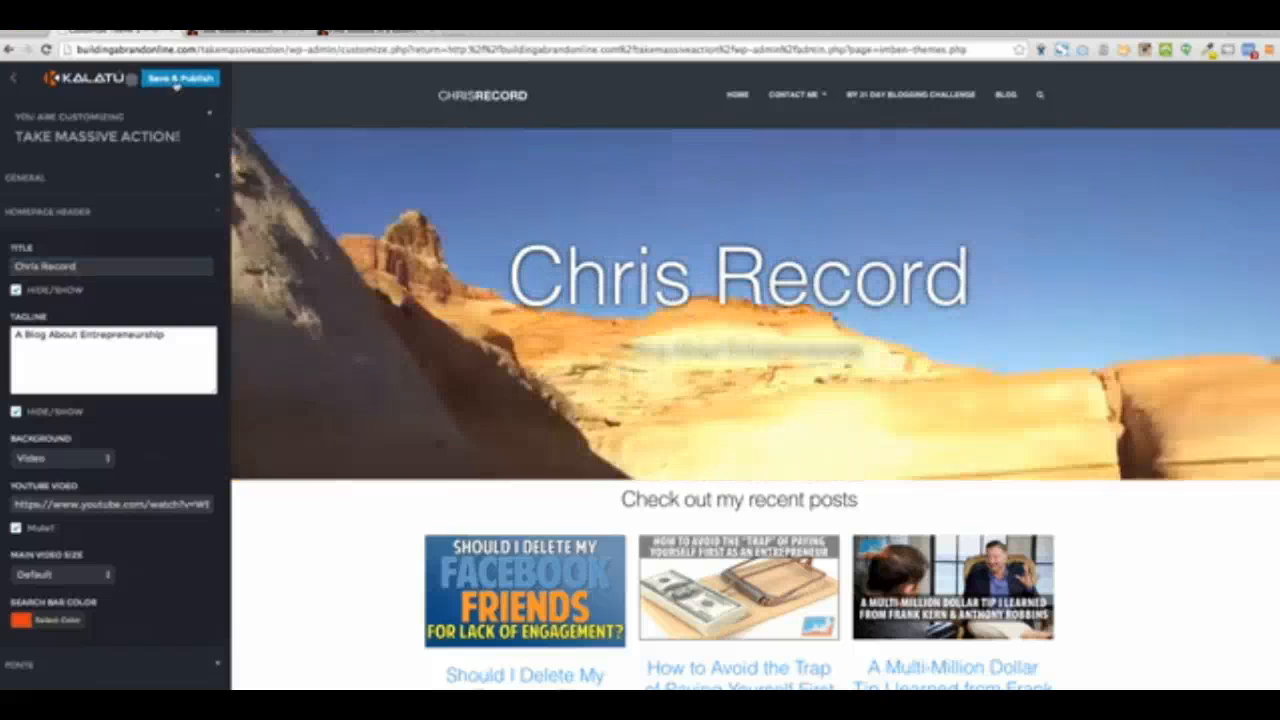
click(176, 82)
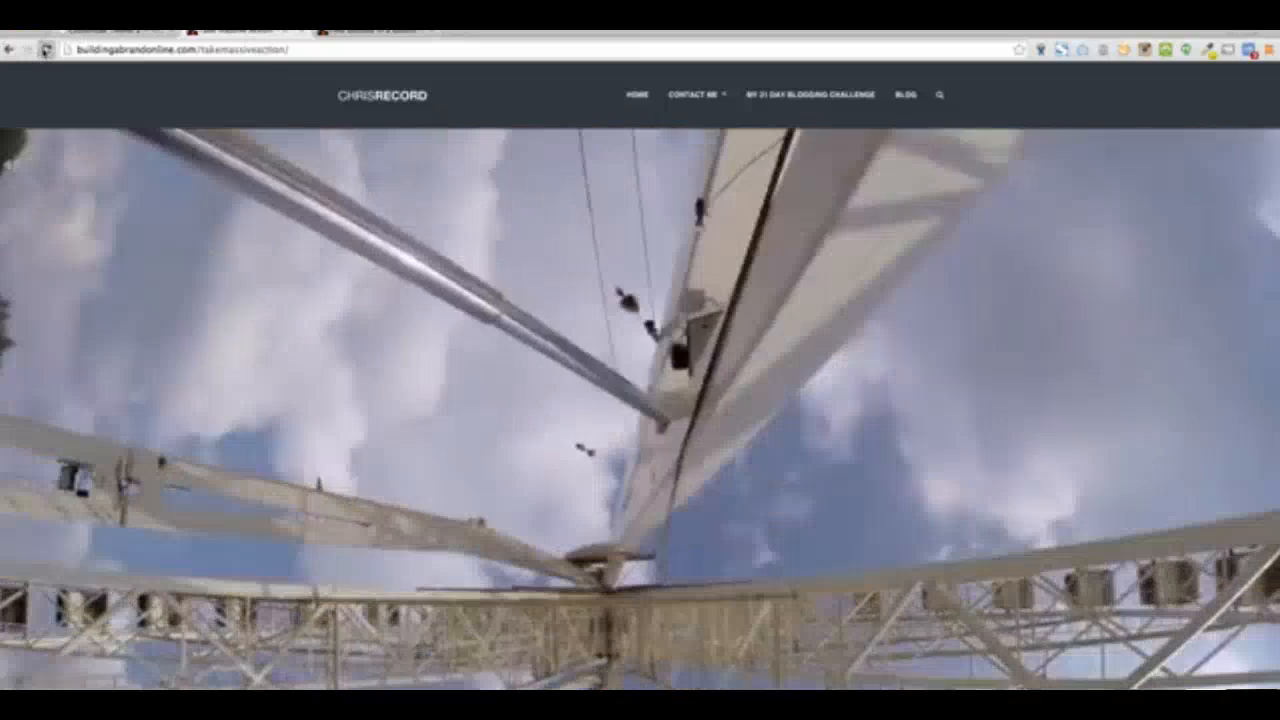
click(46, 49)
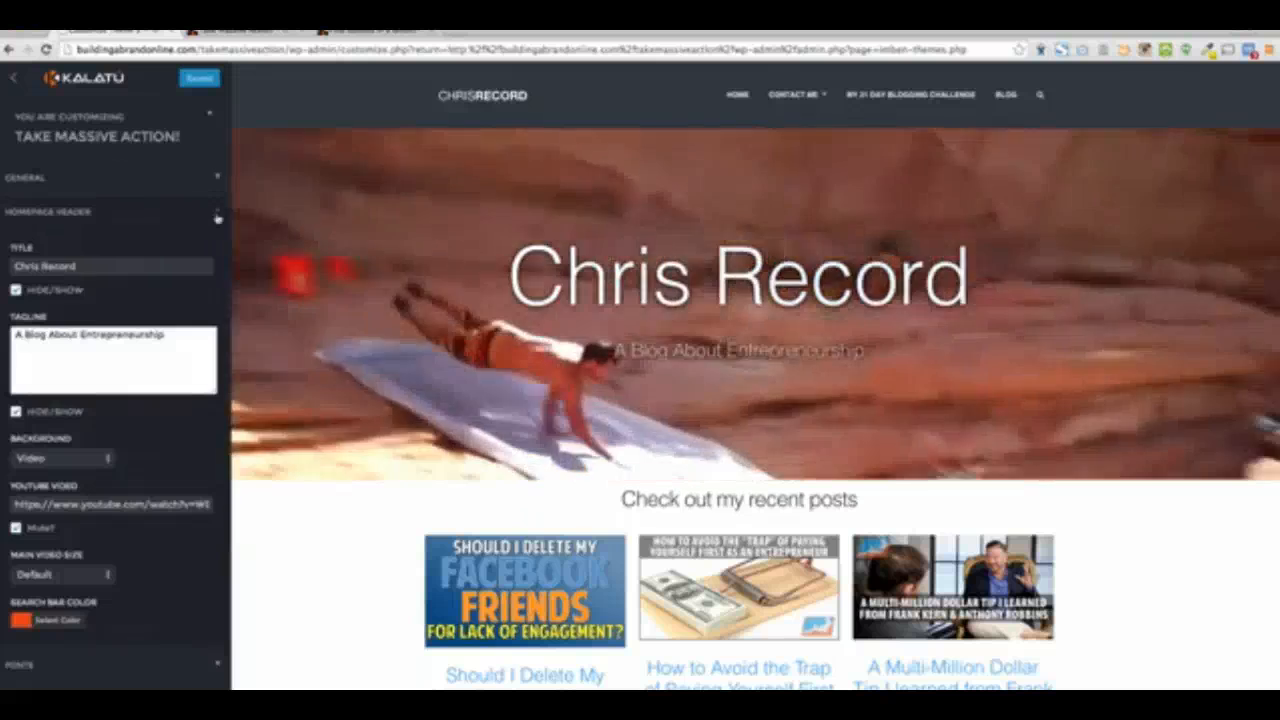
- Close the Homepage Header settings and enable Feature Box #1
click(190, 211)
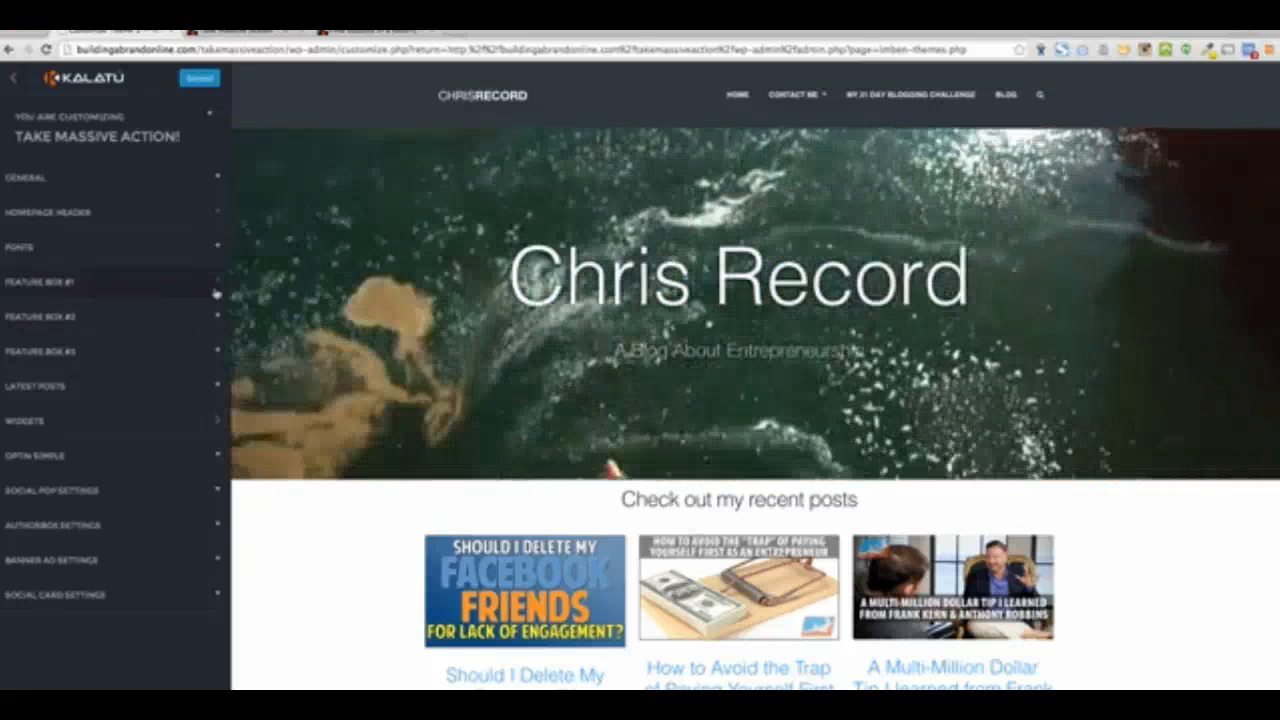
click(205, 283)
click(45, 338)
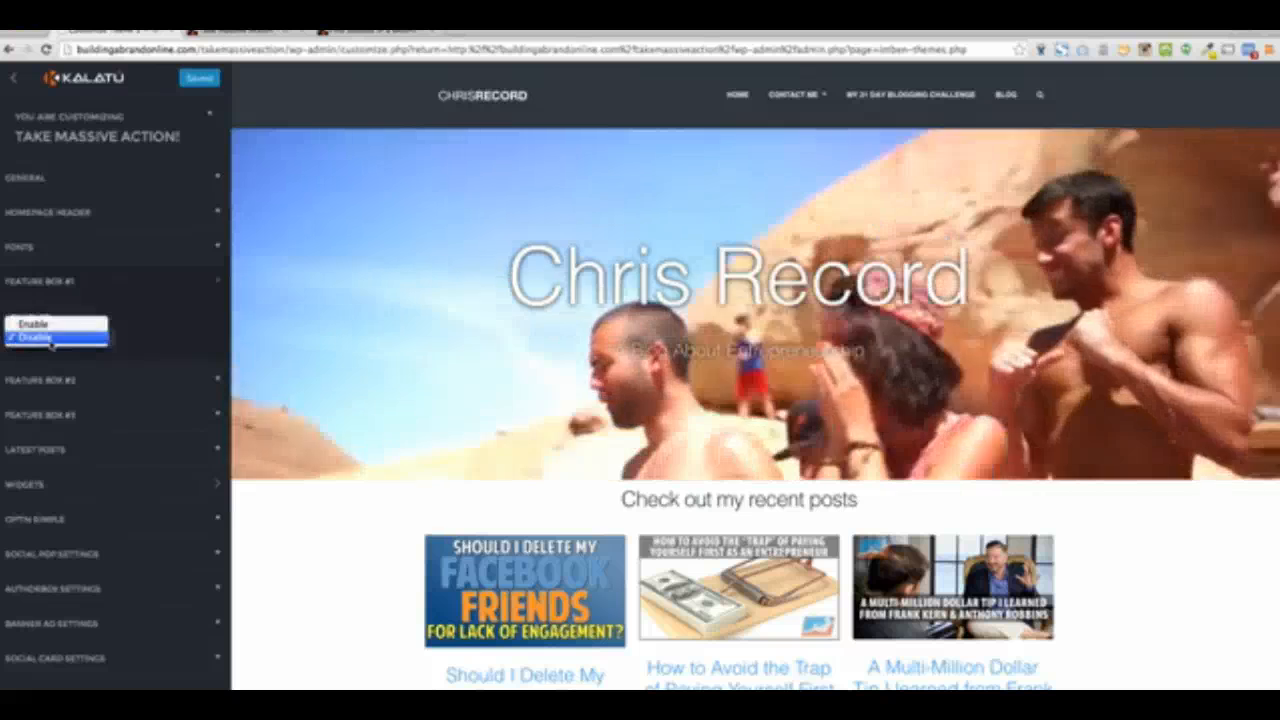
click(35, 323)
- Enable Feature Box #2 on the homepage
scroll(185, 383, down, 1)
scroll(185, 383, down, 3)
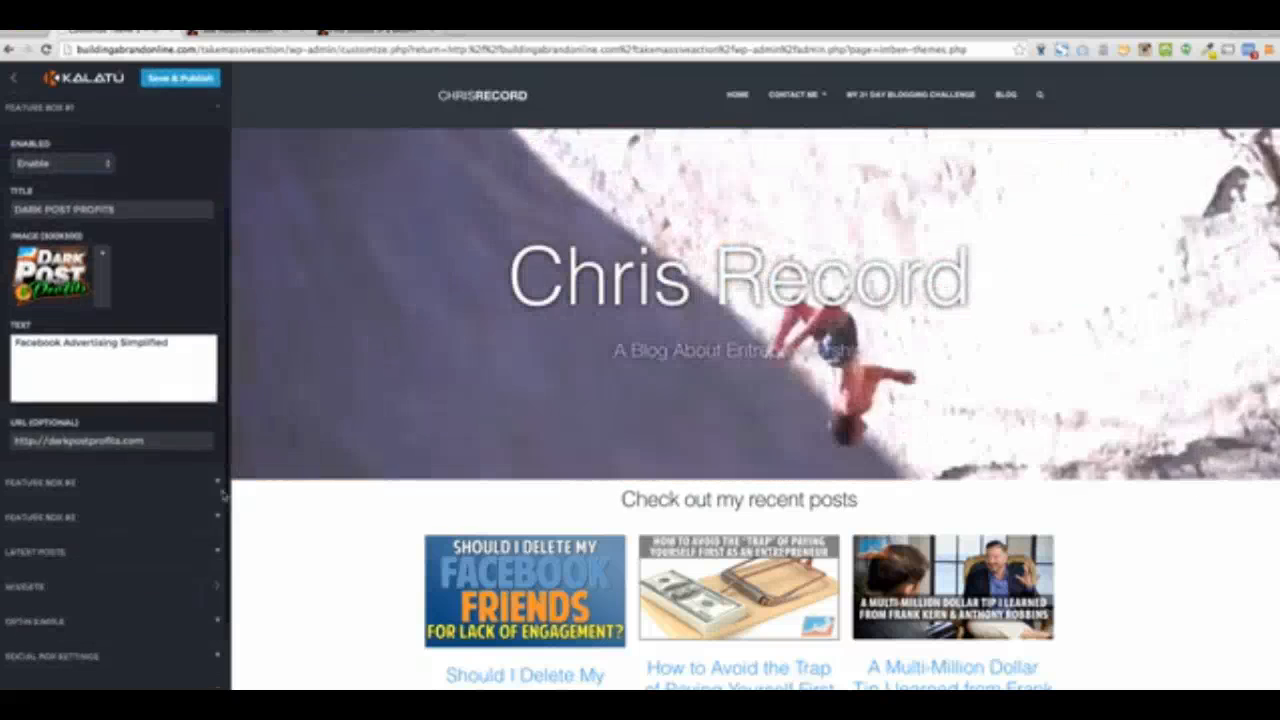
click(62, 485)
click(50, 371)
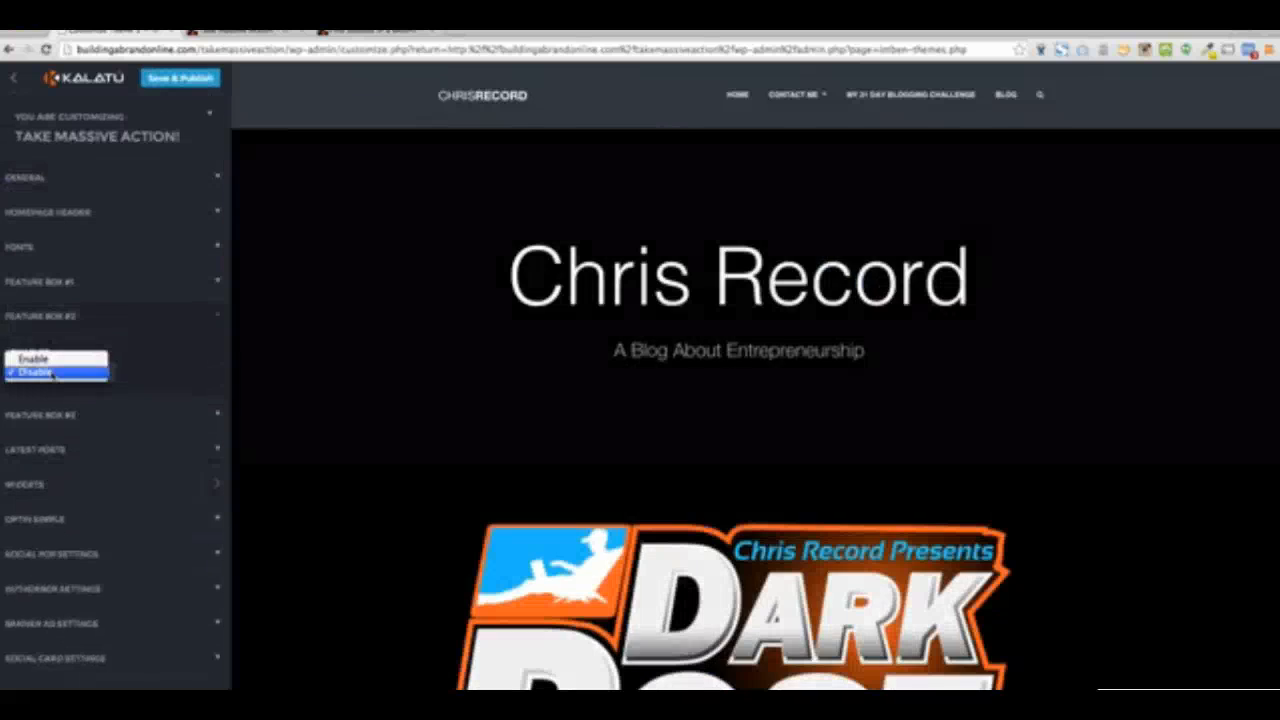
click(35, 355)
- Enable Feature Box #3 and preview it beside the other two feature boxes on the homepage
scroll(110, 400, down, 3)
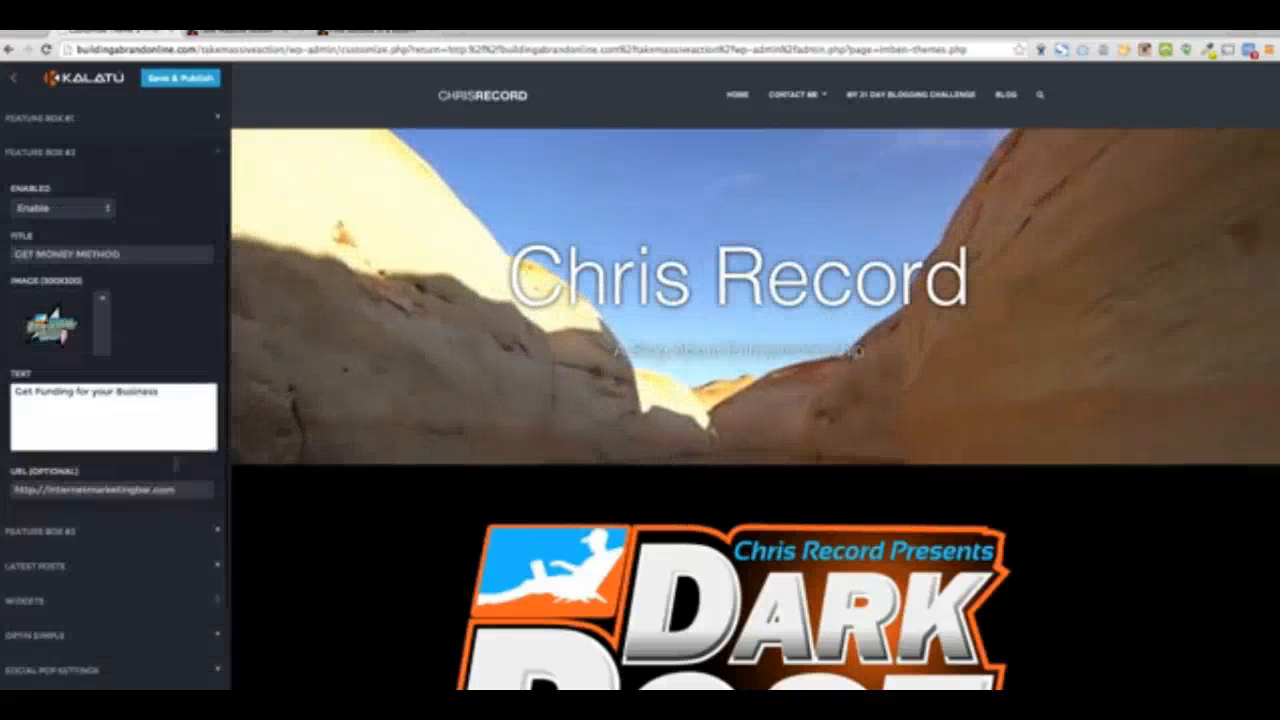
click(106, 514)
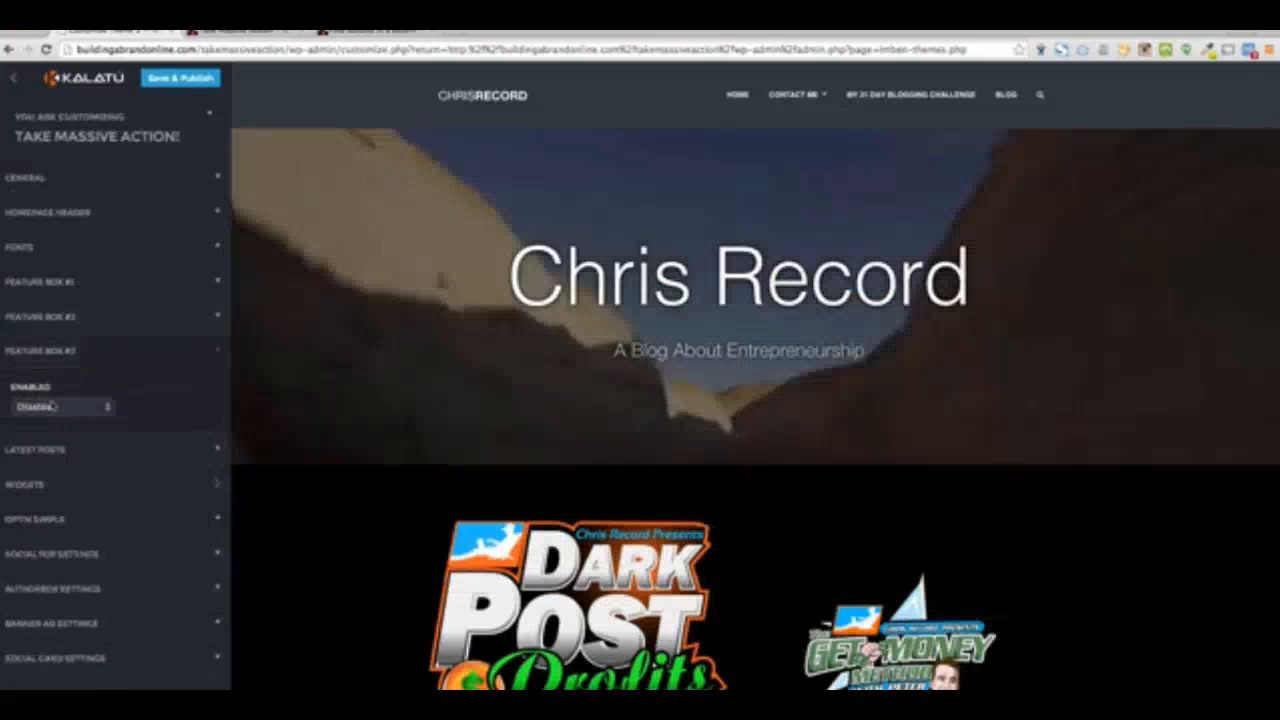
click(45, 407)
click(48, 392)
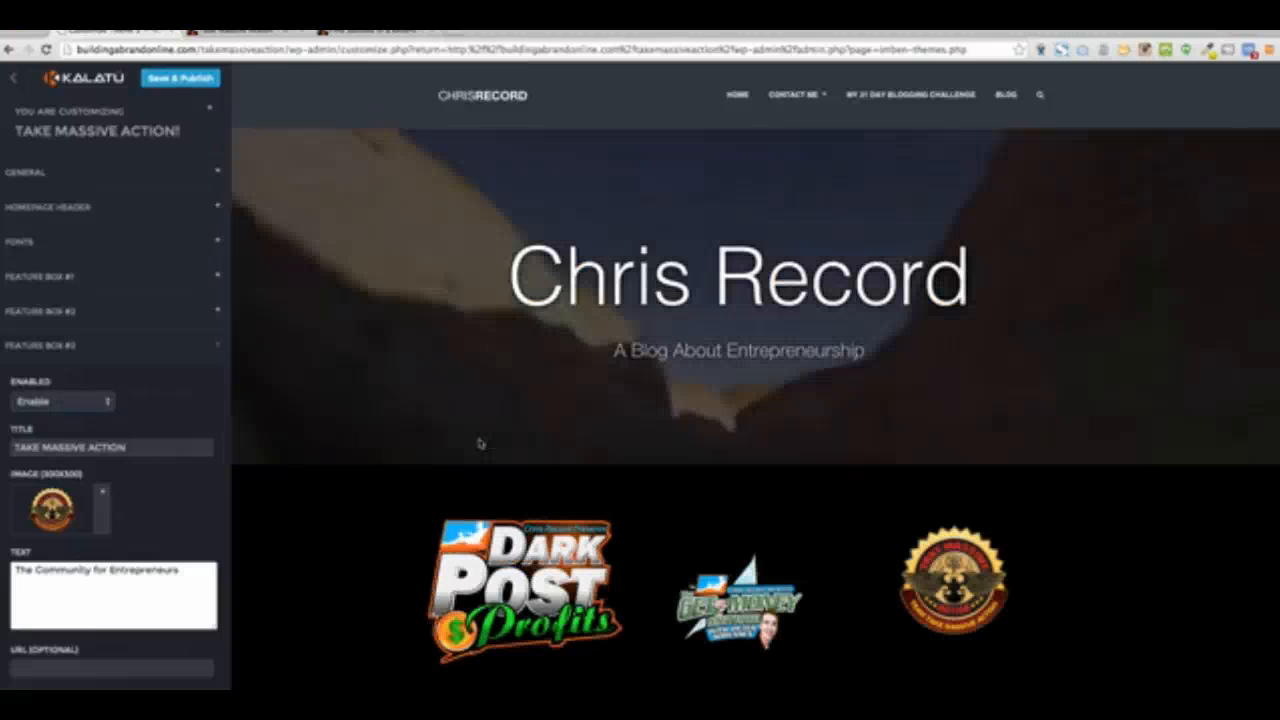
scroll(393, 417, down, 3)
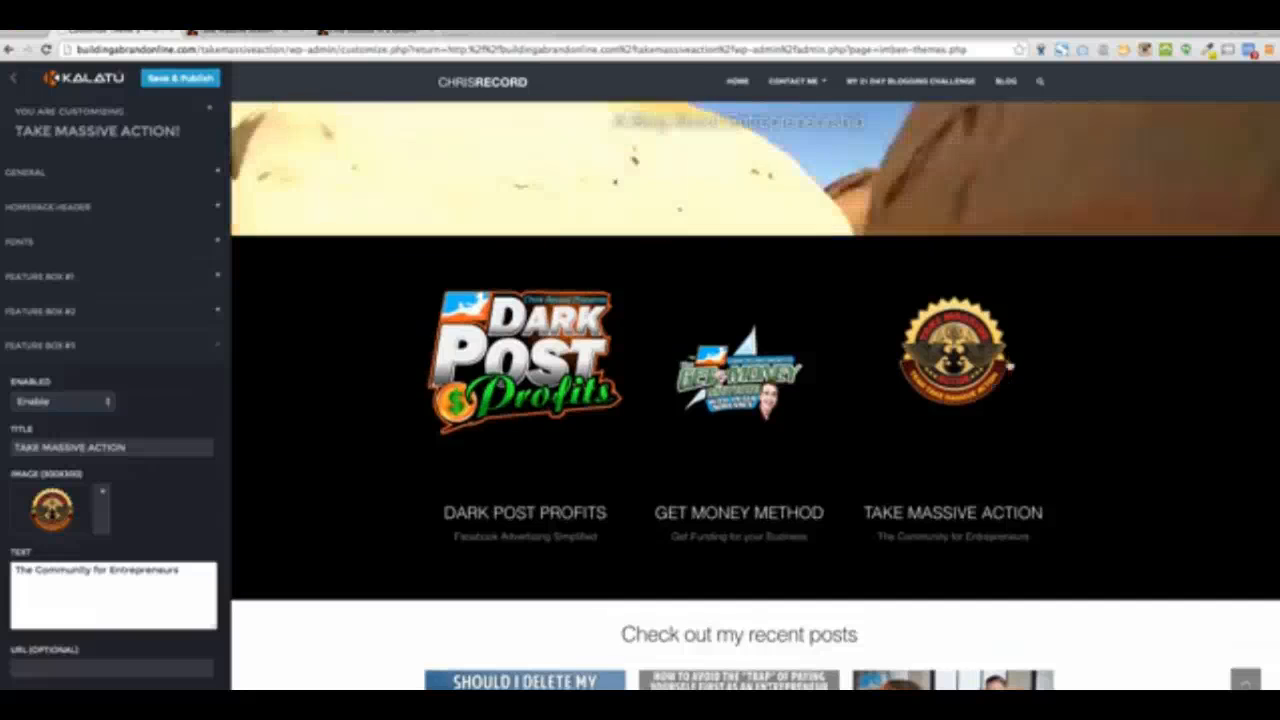
scroll(1177, 451, down, 4)
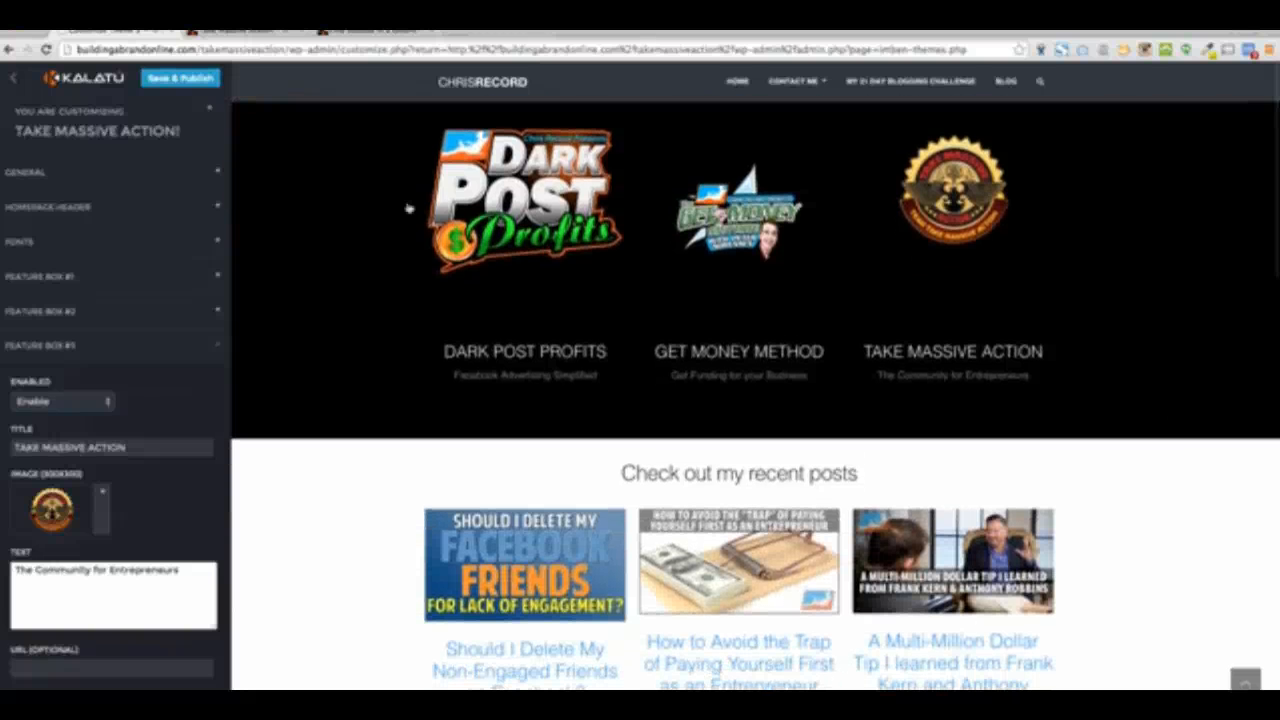
triple_click(35, 585)
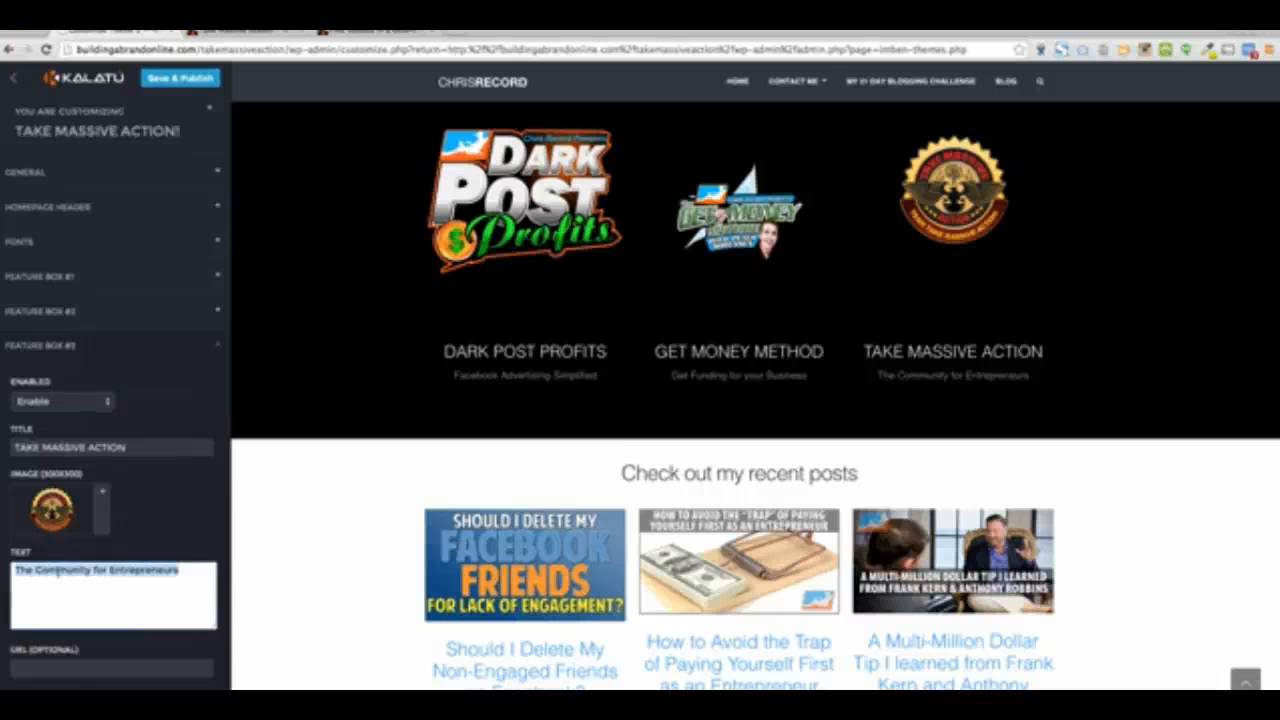
scroll(115, 450, down, 2)
click(70, 578)
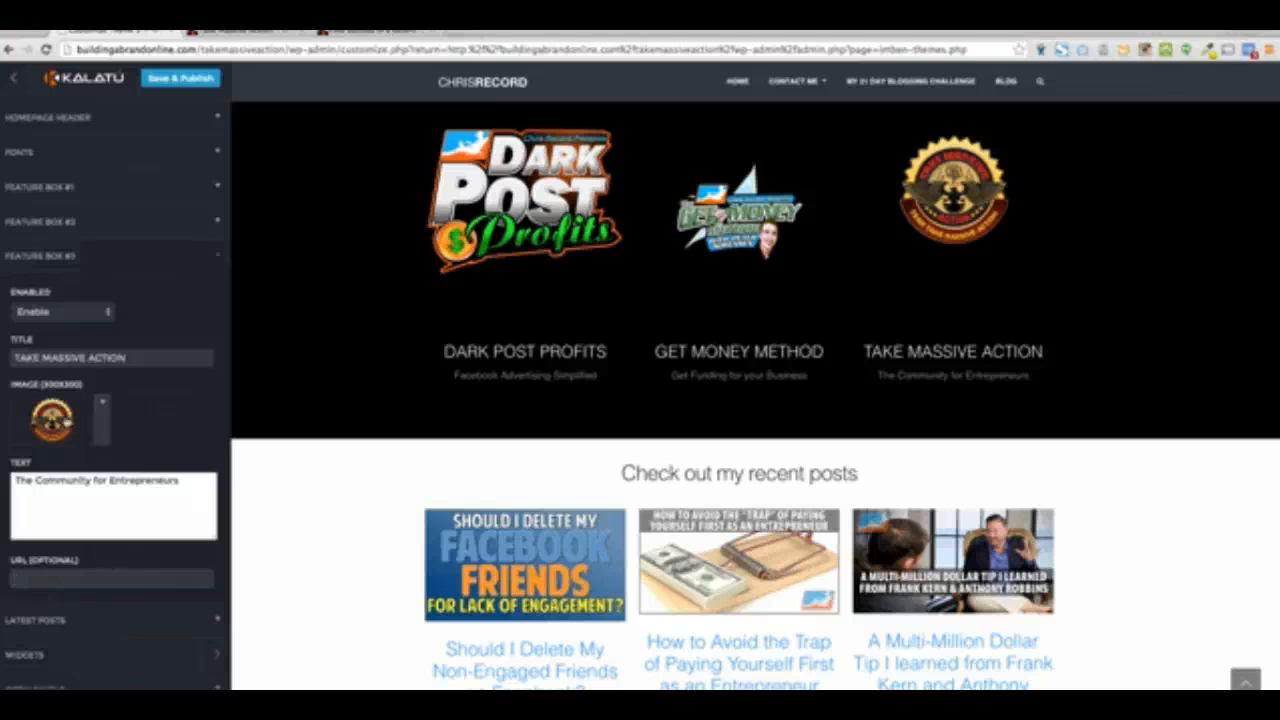
- Disable Feature Box #3 and Feature Box #2 on the homepage
click(62, 311)
click(58, 322)
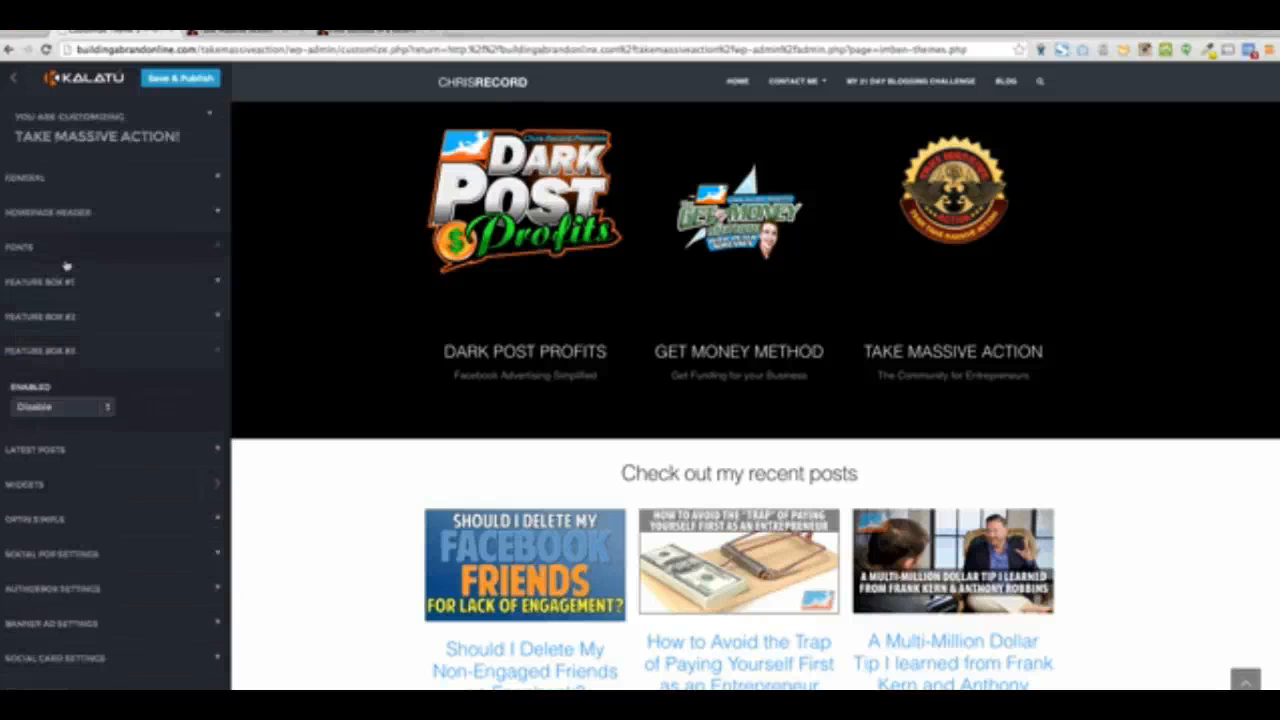
click(127, 351)
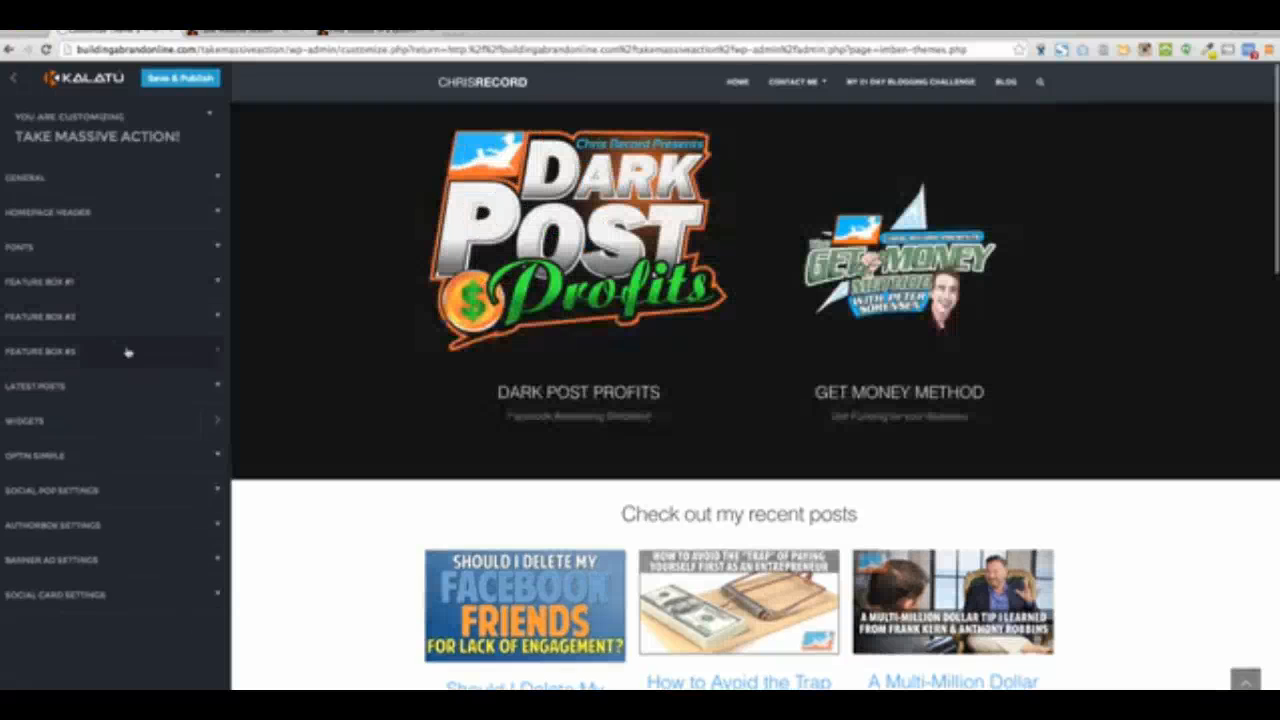
click(142, 317)
click(44, 368)
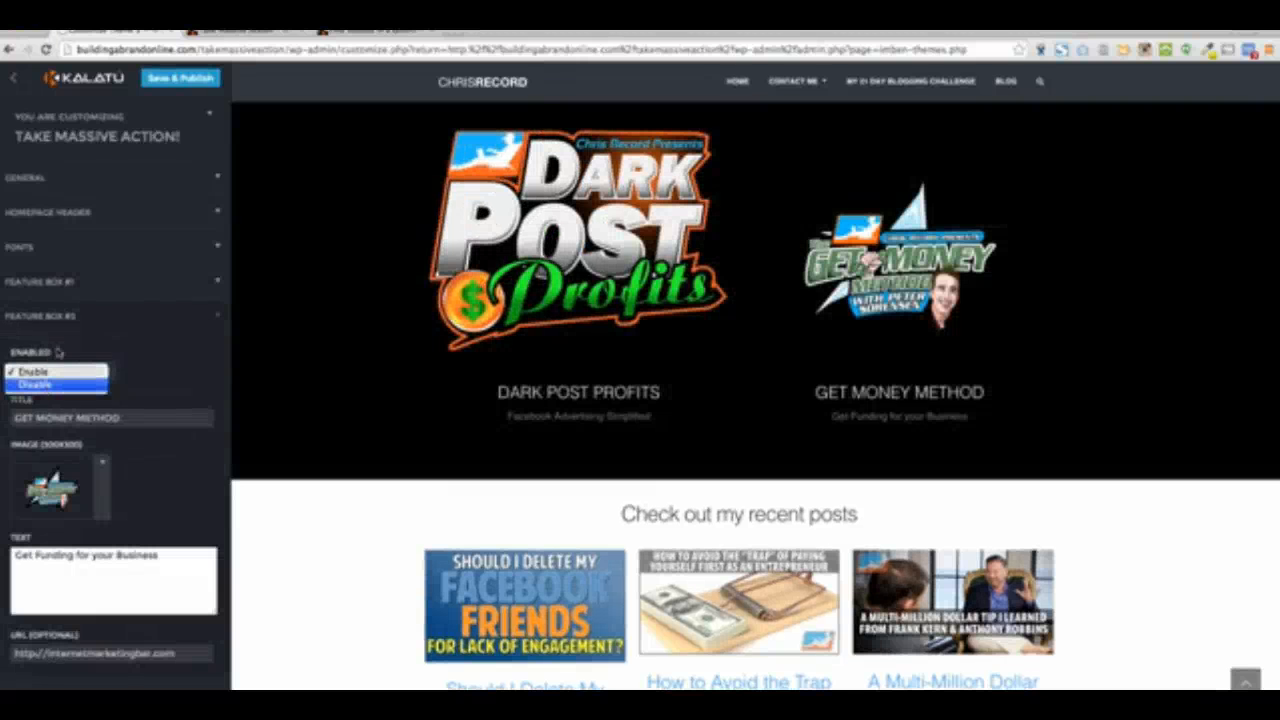
click(40, 384)
- Disable Feature Box #1, close its settings, and save and publish the homepage changes
click(150, 281)
click(45, 338)
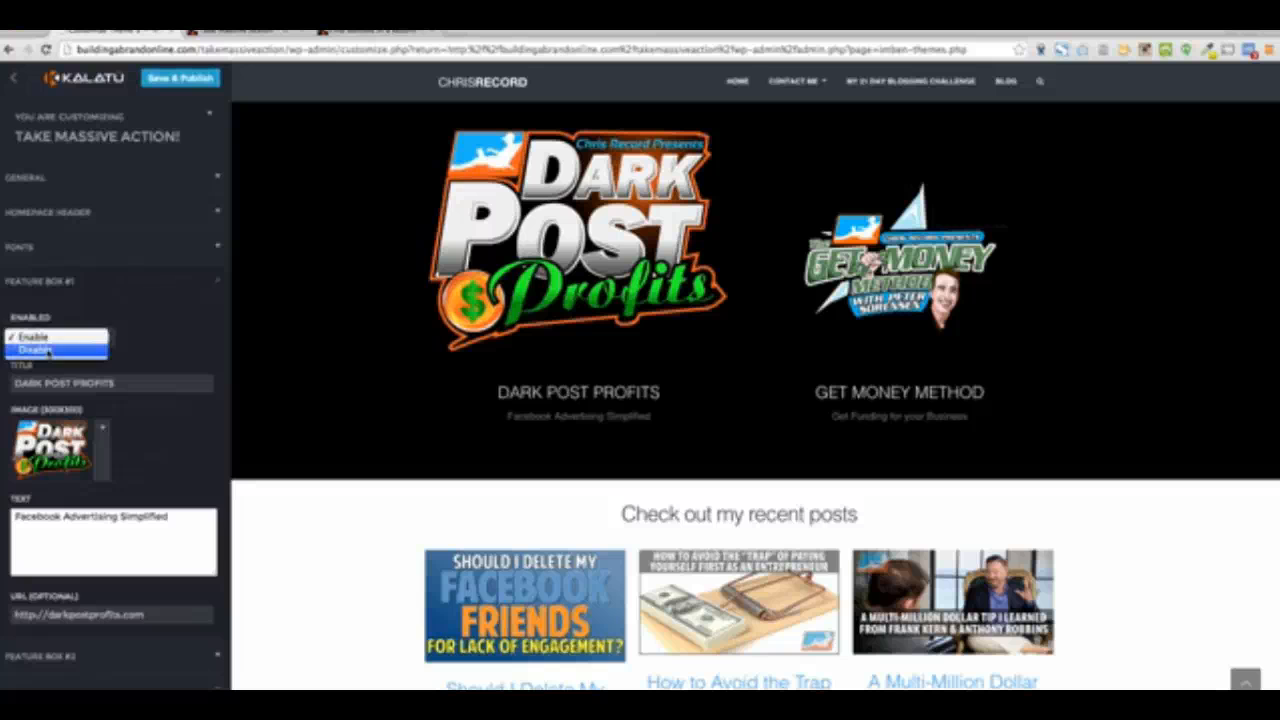
click(40, 352)
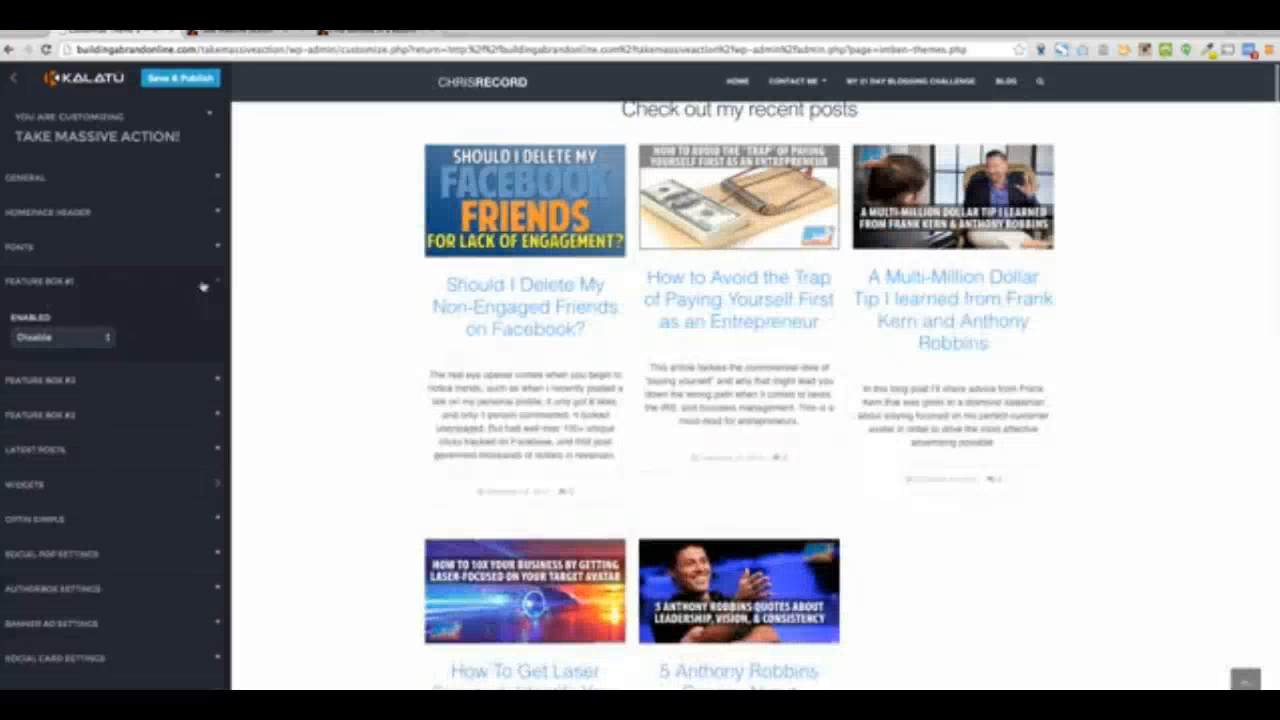
click(204, 284)
scroll(415, 342, up, 3)
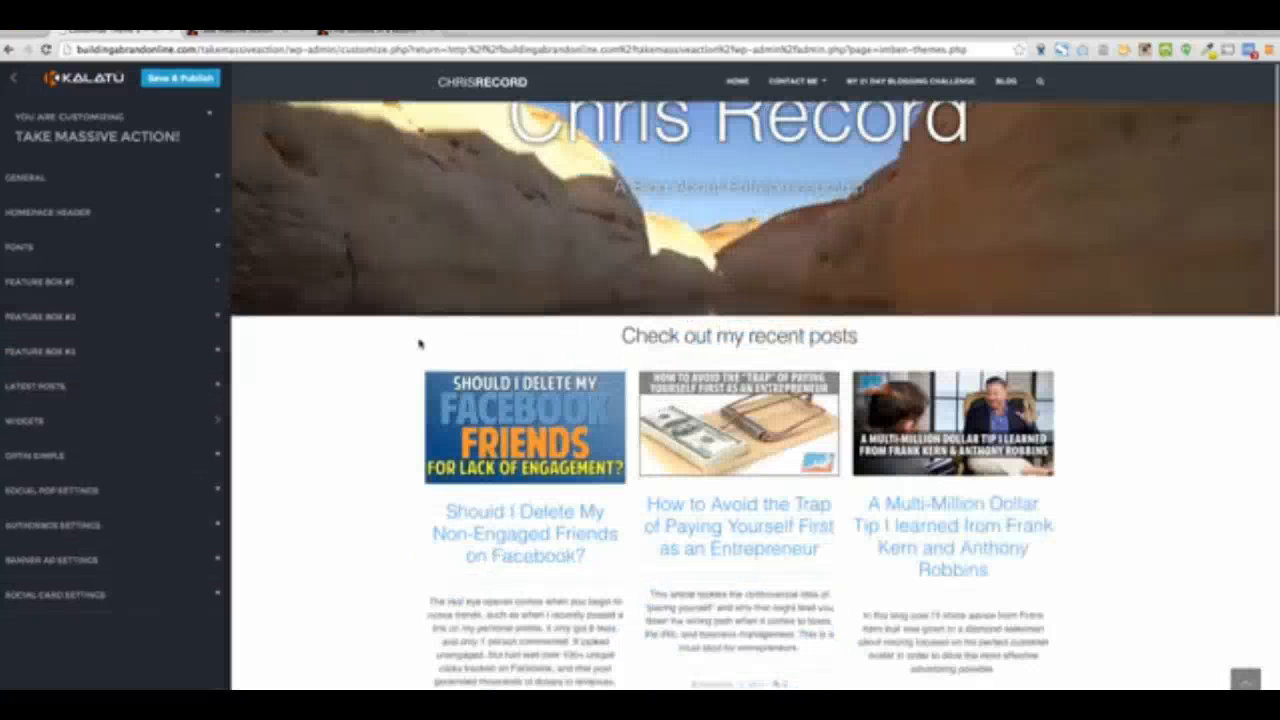
scroll(418, 343, up, 2)
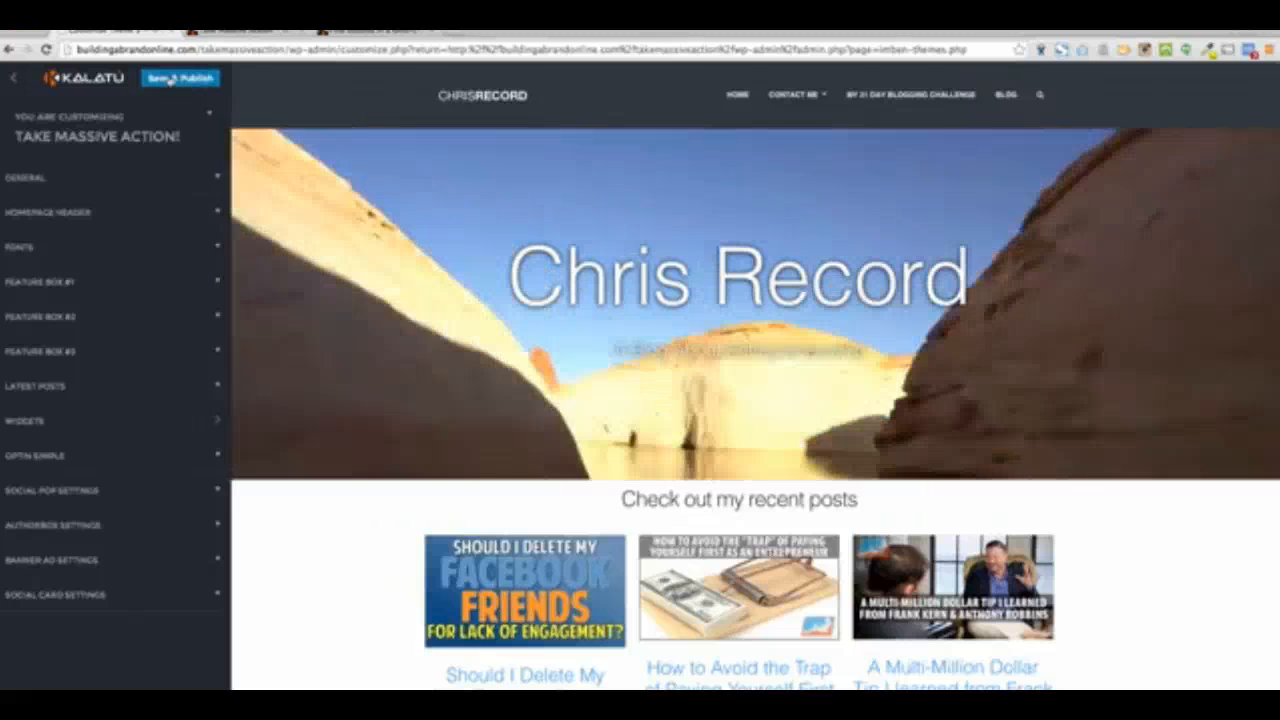
click(171, 79)
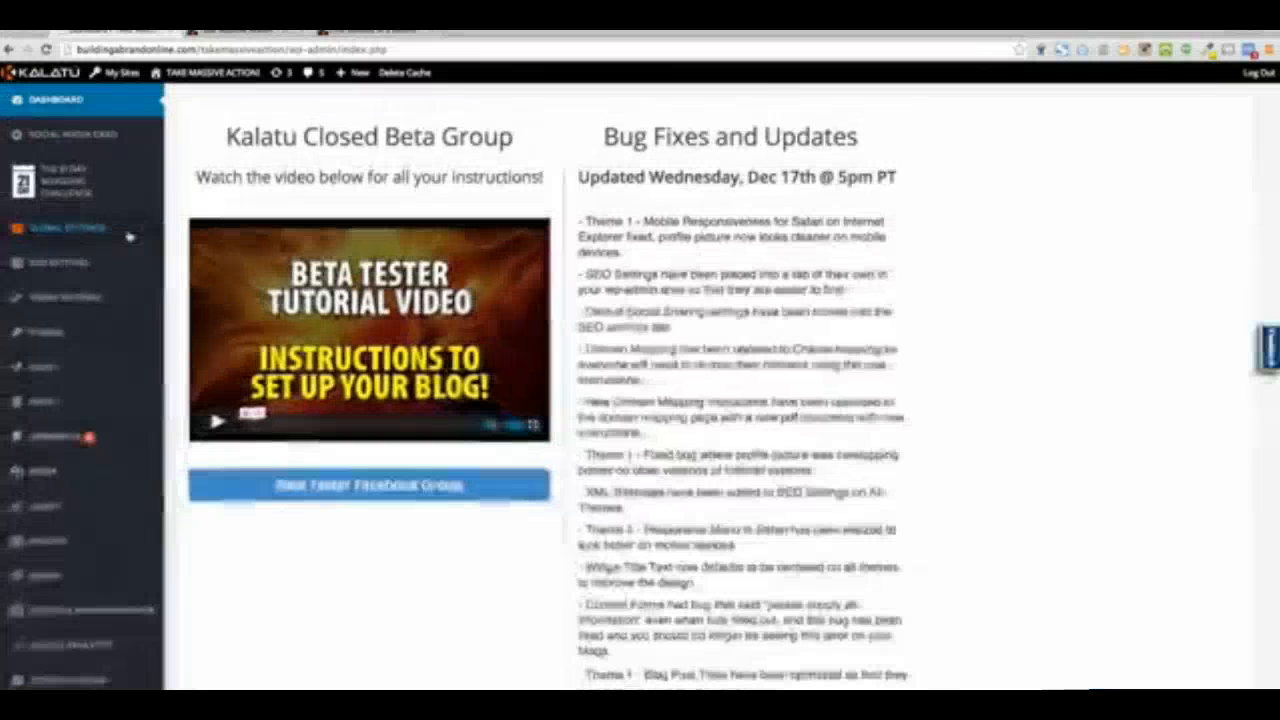
- Open the blog's Global Settings and set the timezone to Los Angeles
click(85, 231)
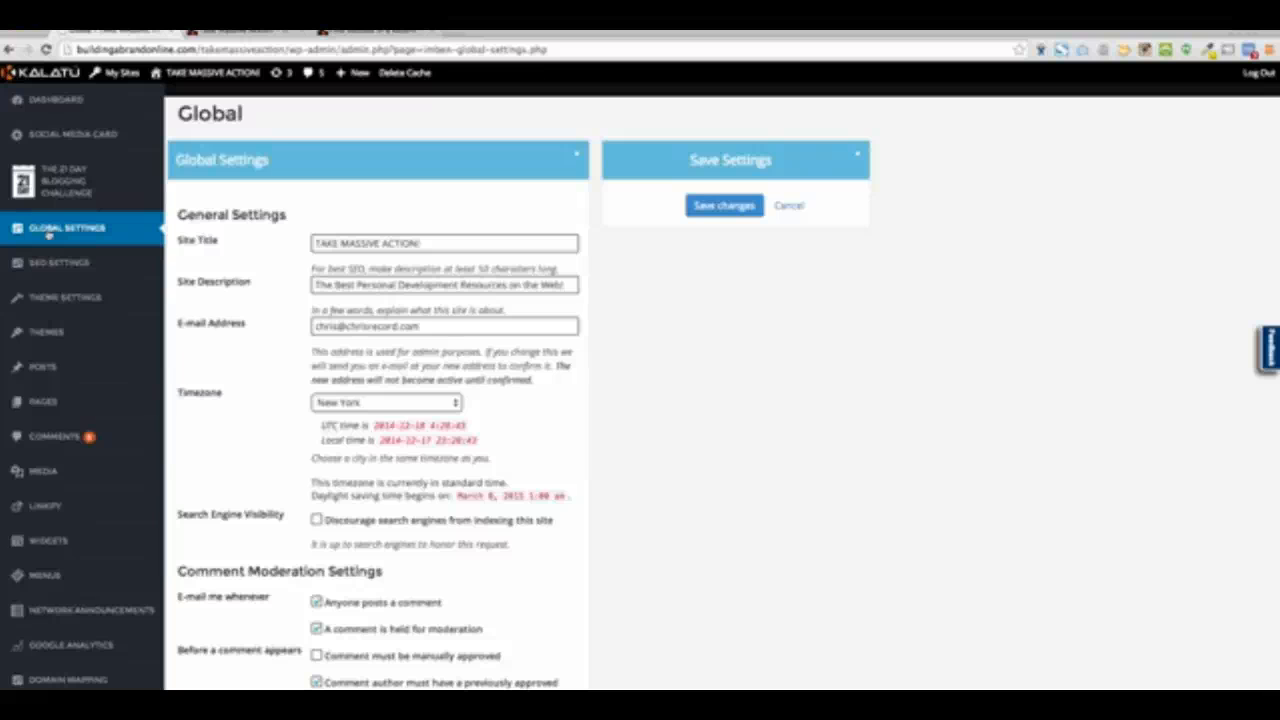
scroll(378, 259, down, 1)
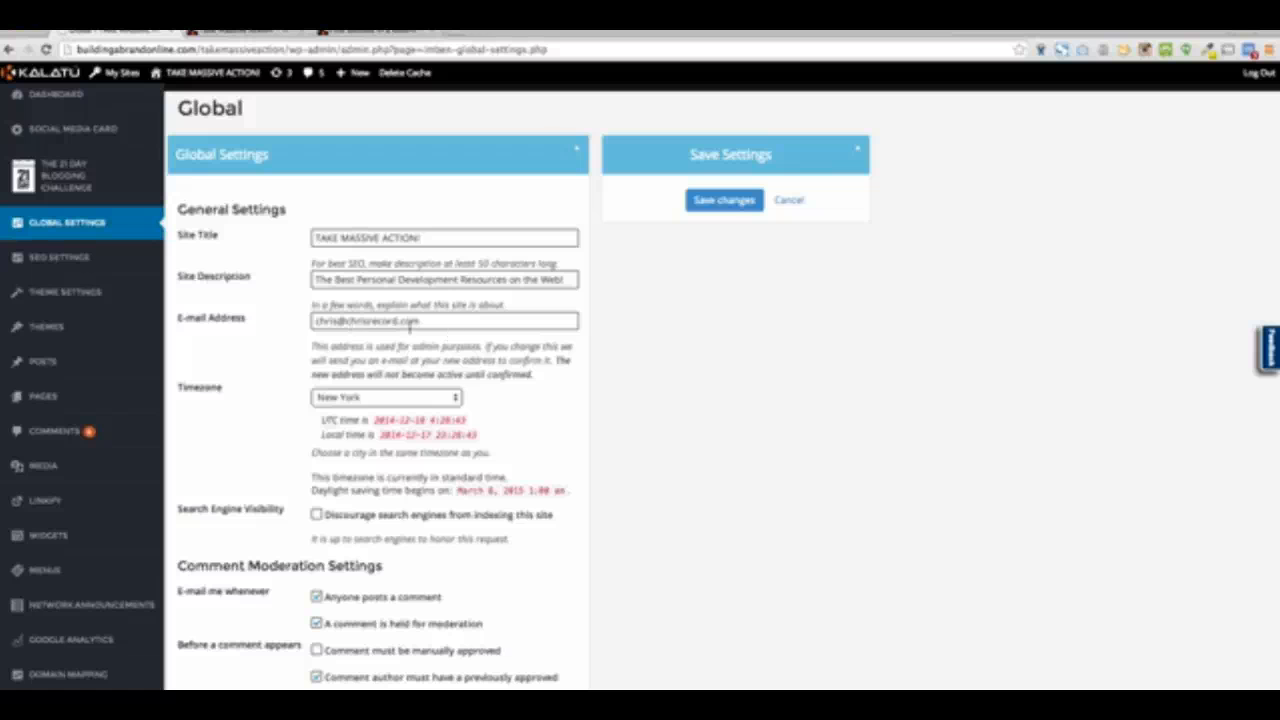
scroll(256, 348, down, 3)
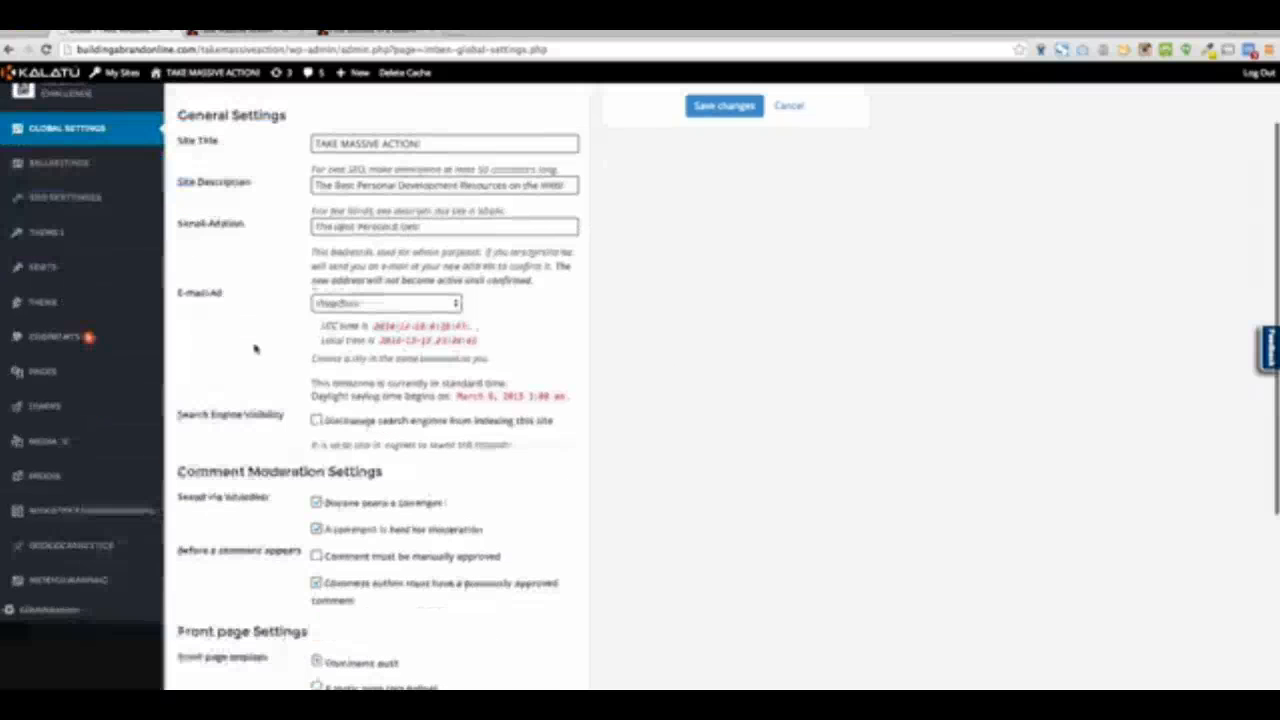
scroll(257, 349, up, 1)
click(409, 298)
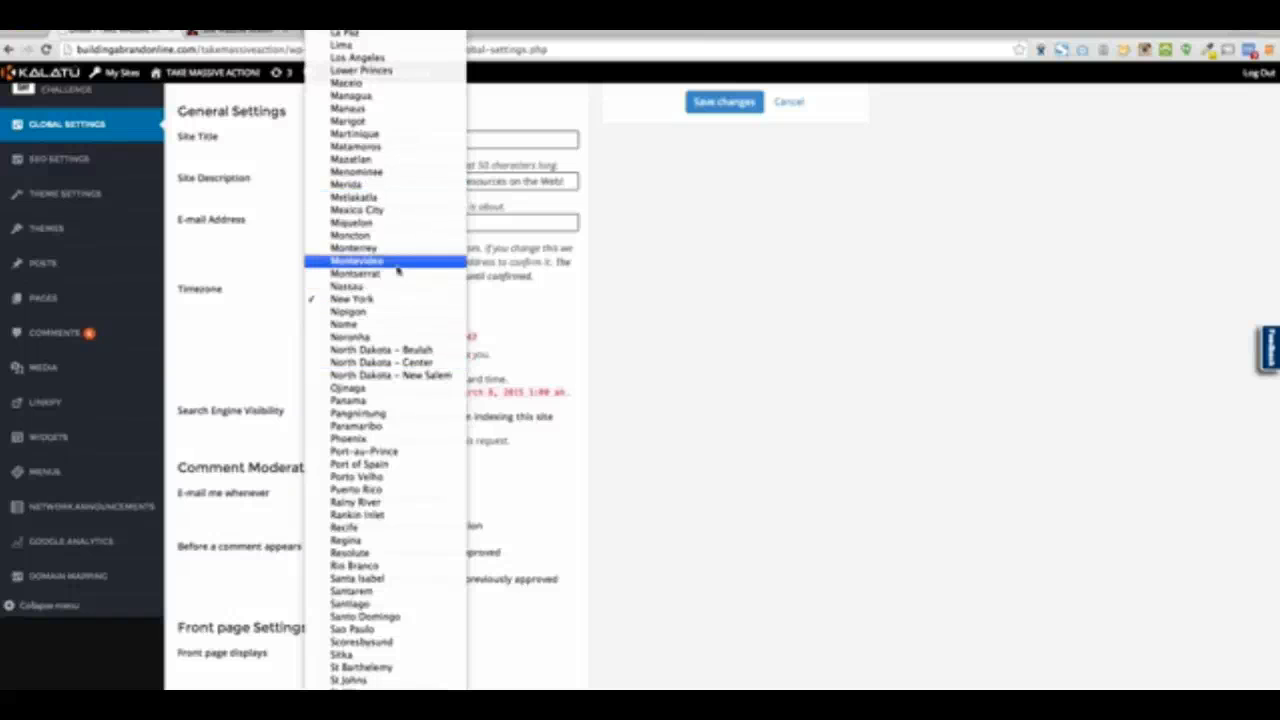
scroll(395, 280, up, 3)
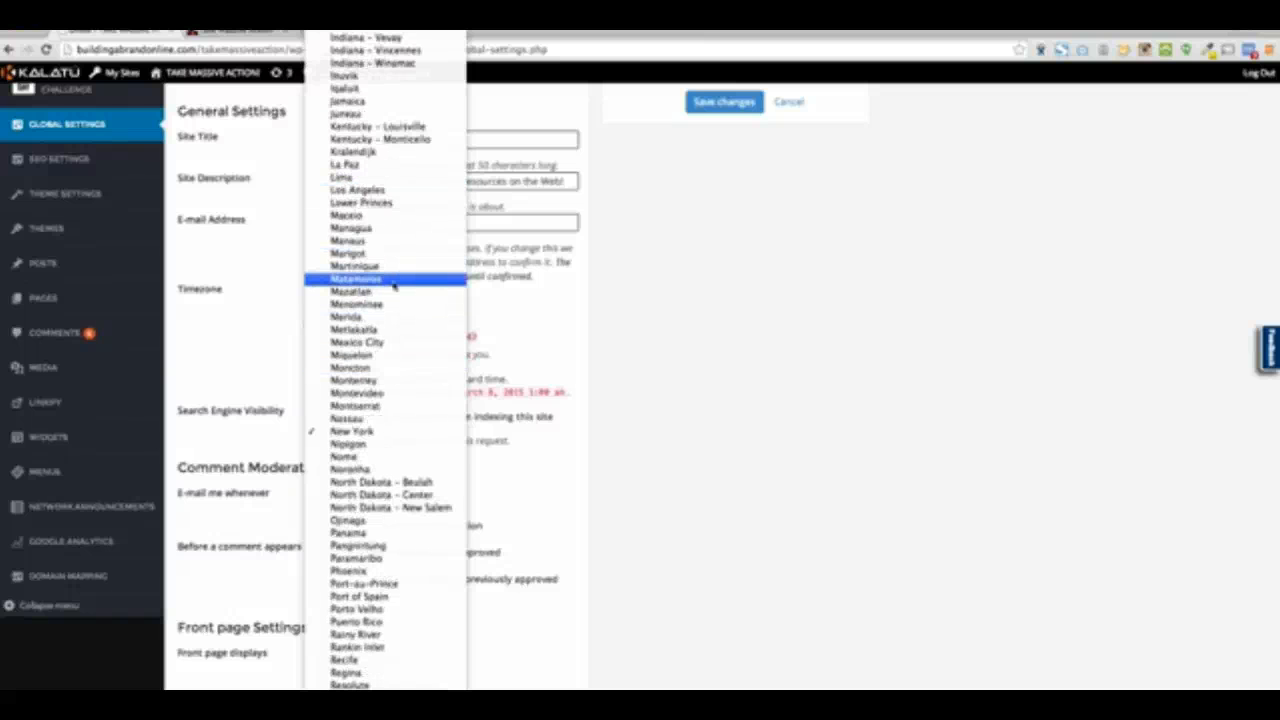
click(394, 192)
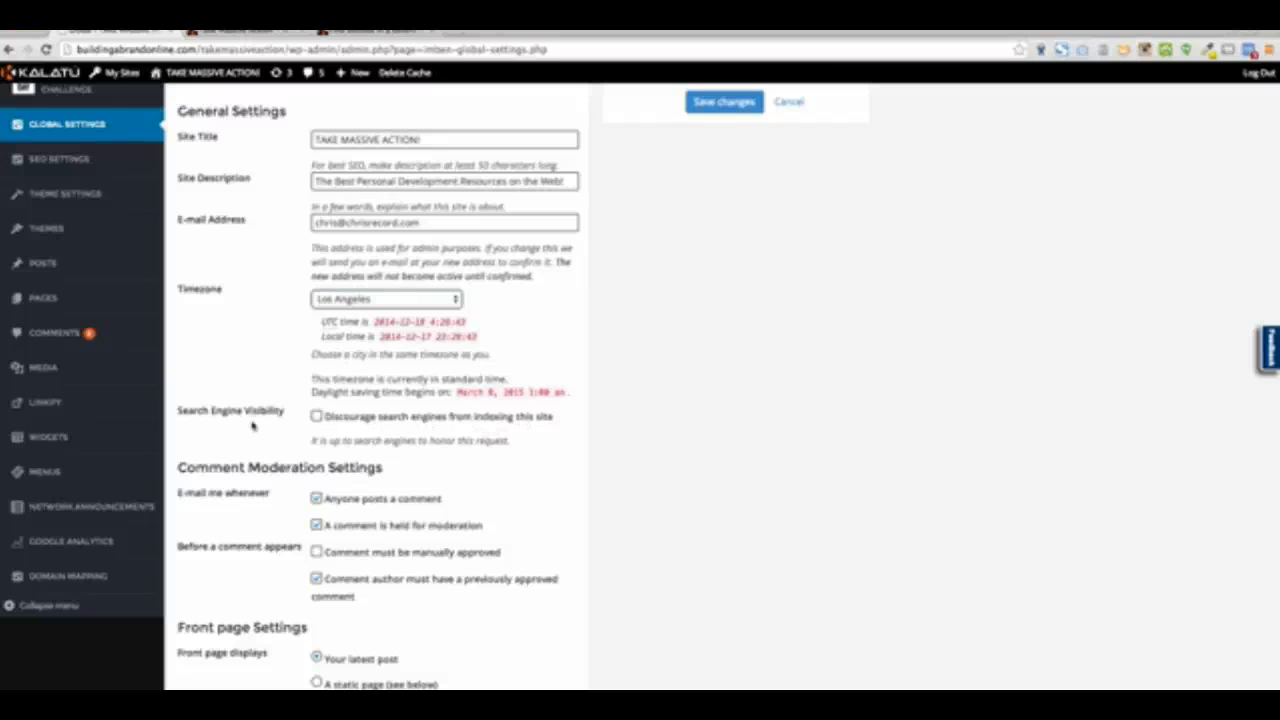
- Check the available front page and posts page choices without selecting any, and save the global settings
scroll(240, 392, down, 5)
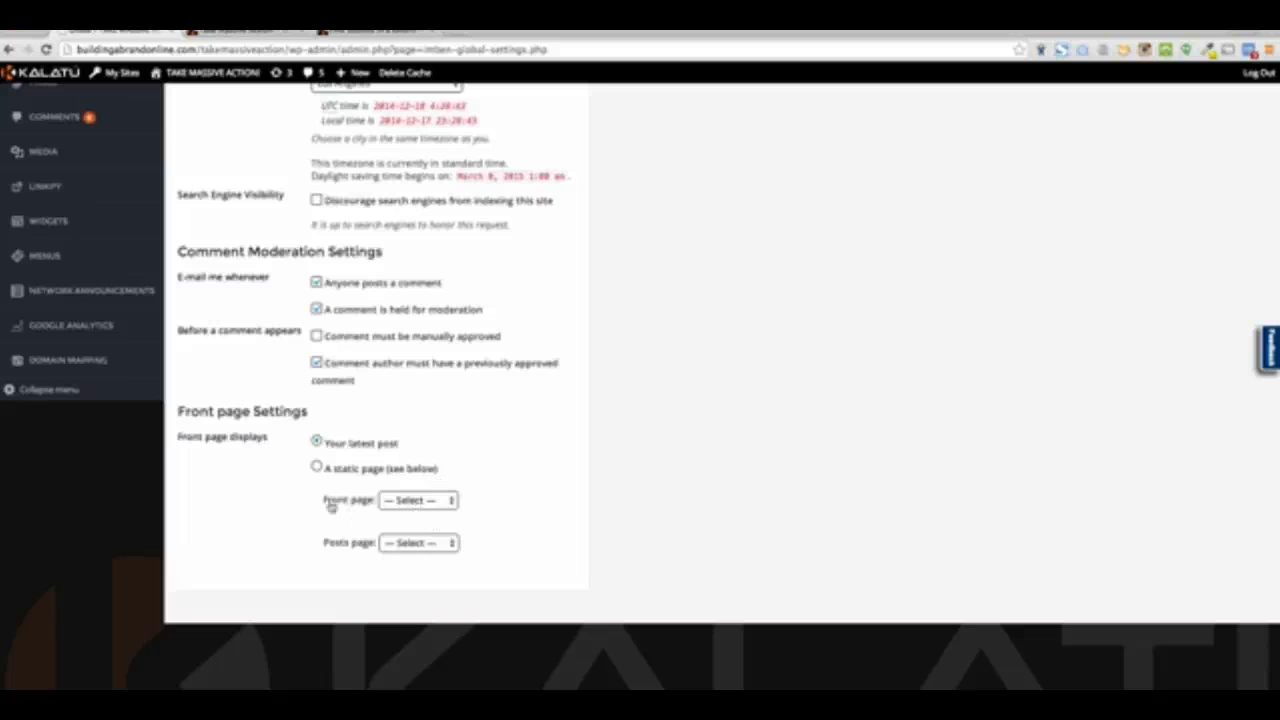
click(413, 505)
click(301, 510)
click(430, 543)
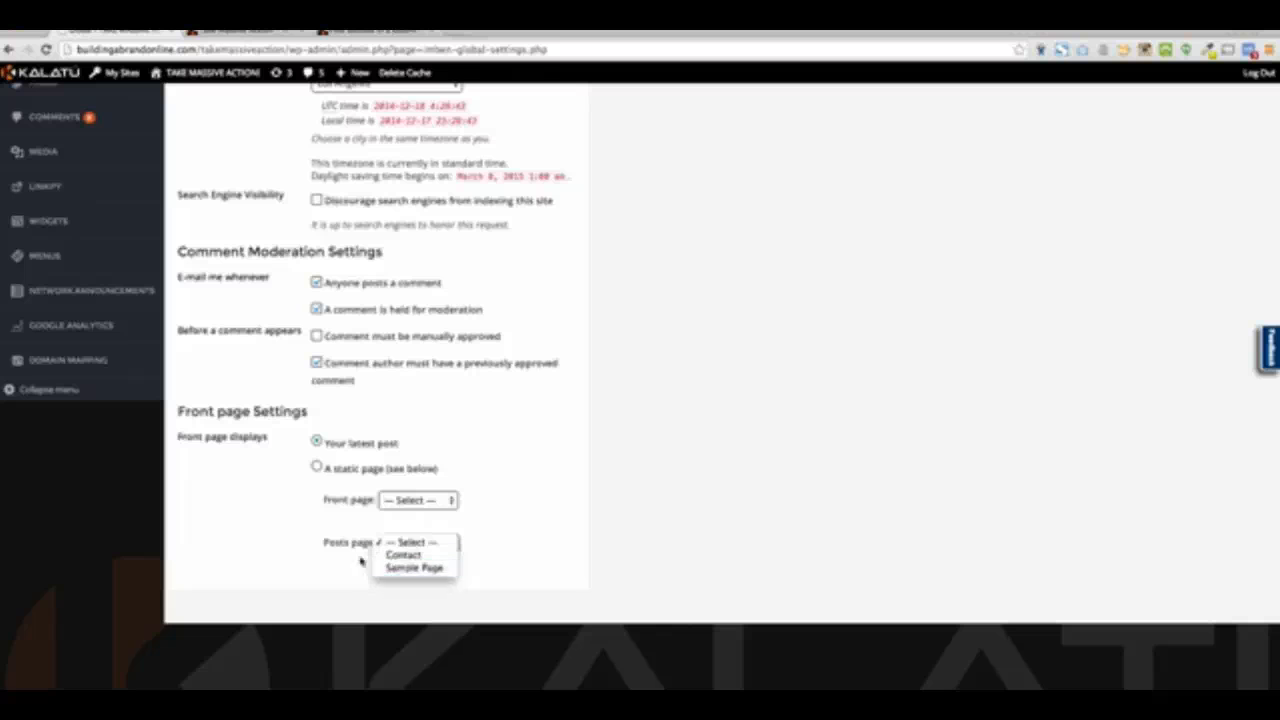
click(320, 534)
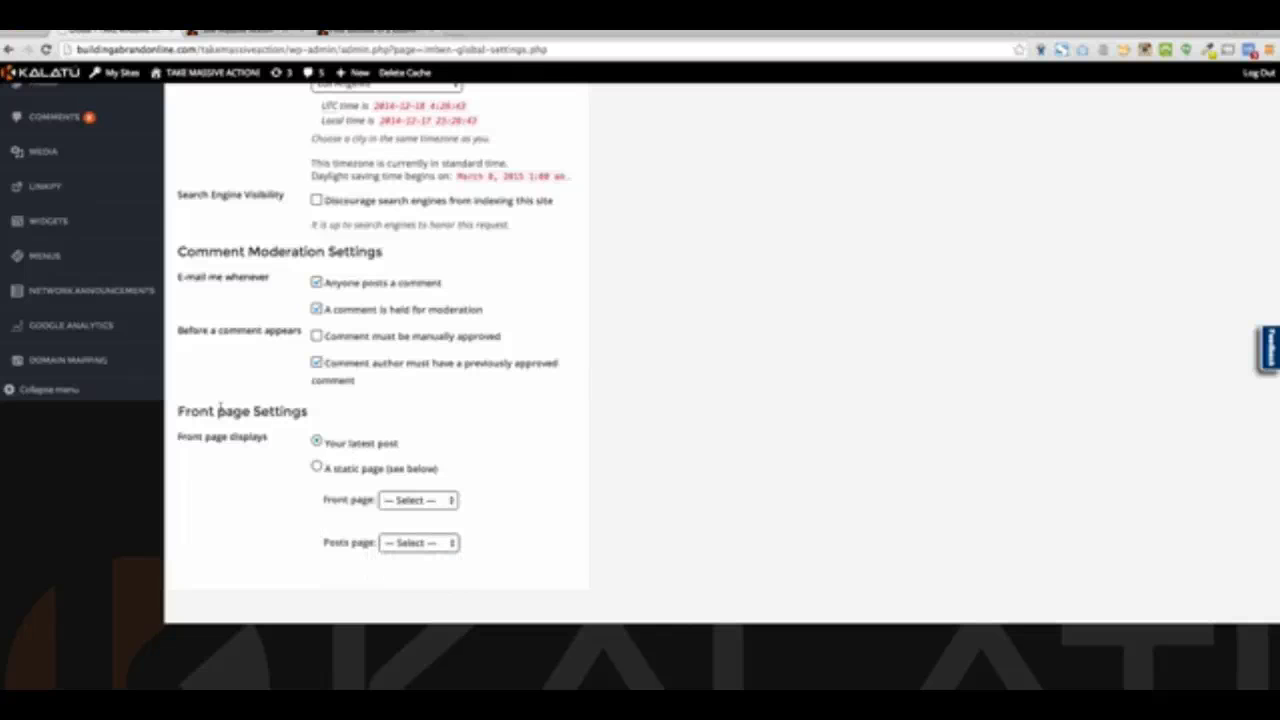
scroll(590, 394, up, 4)
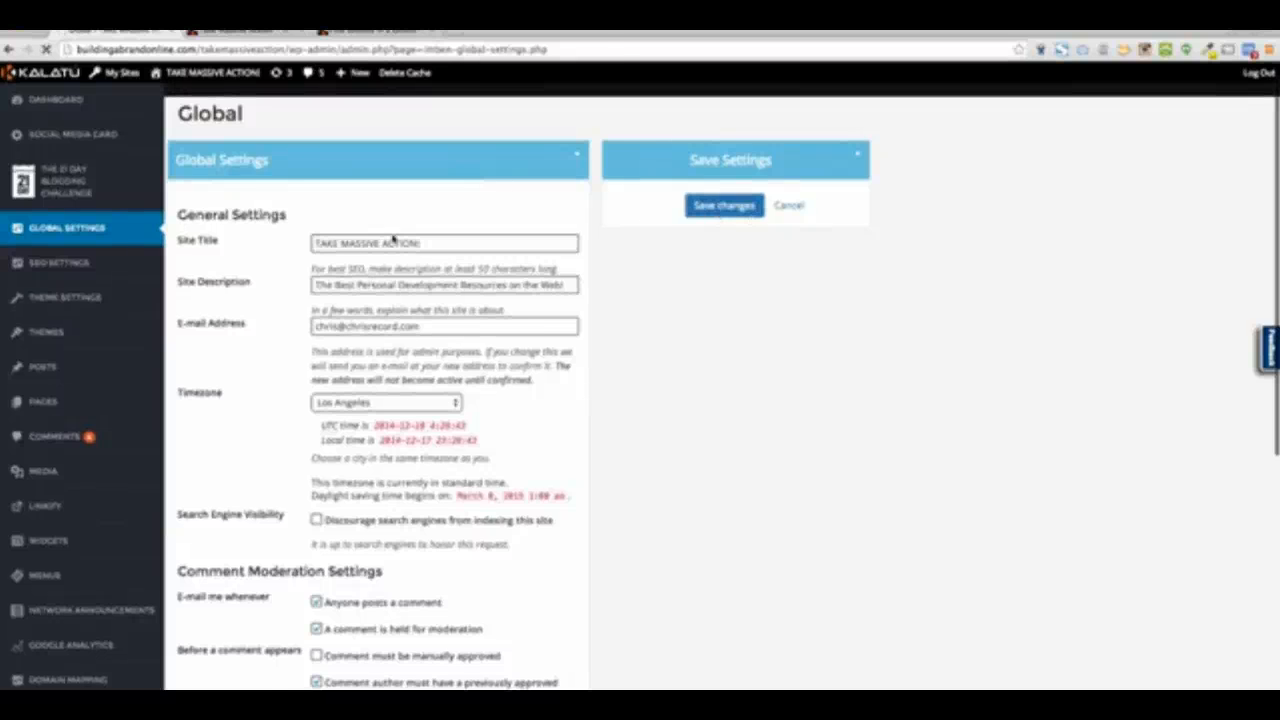
click(722, 219)
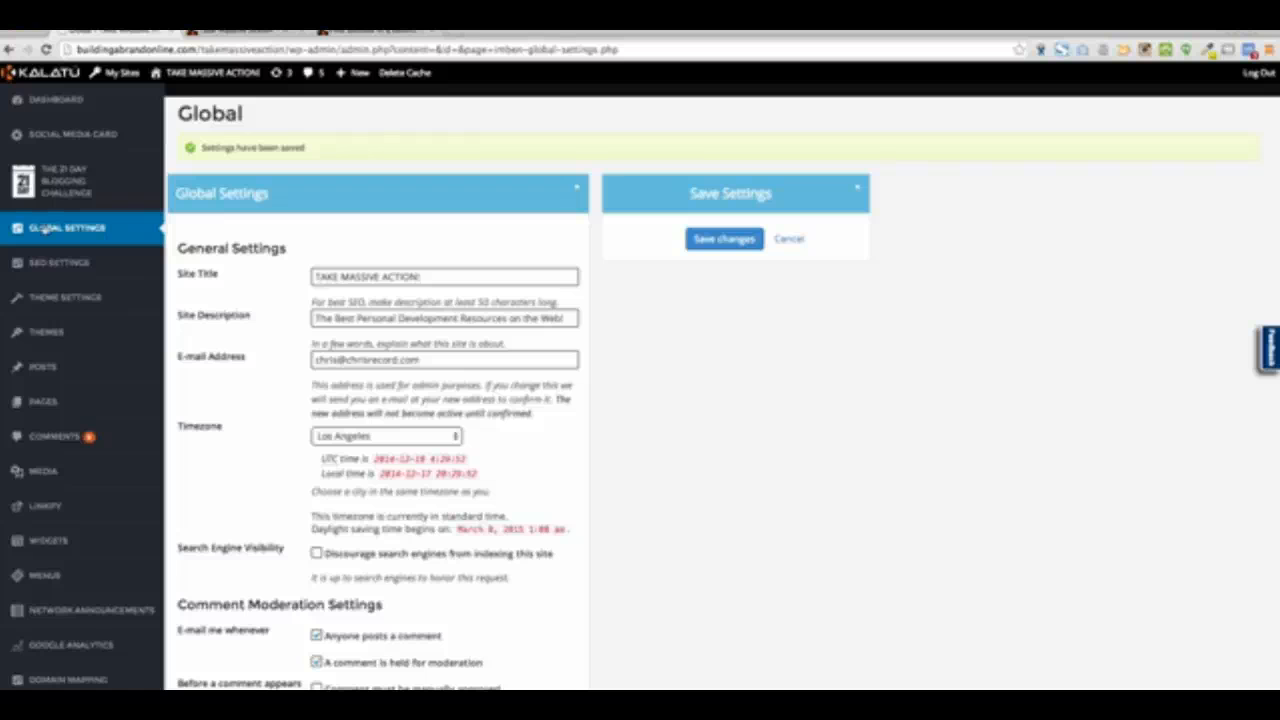
scroll(518, 405, down, 3)
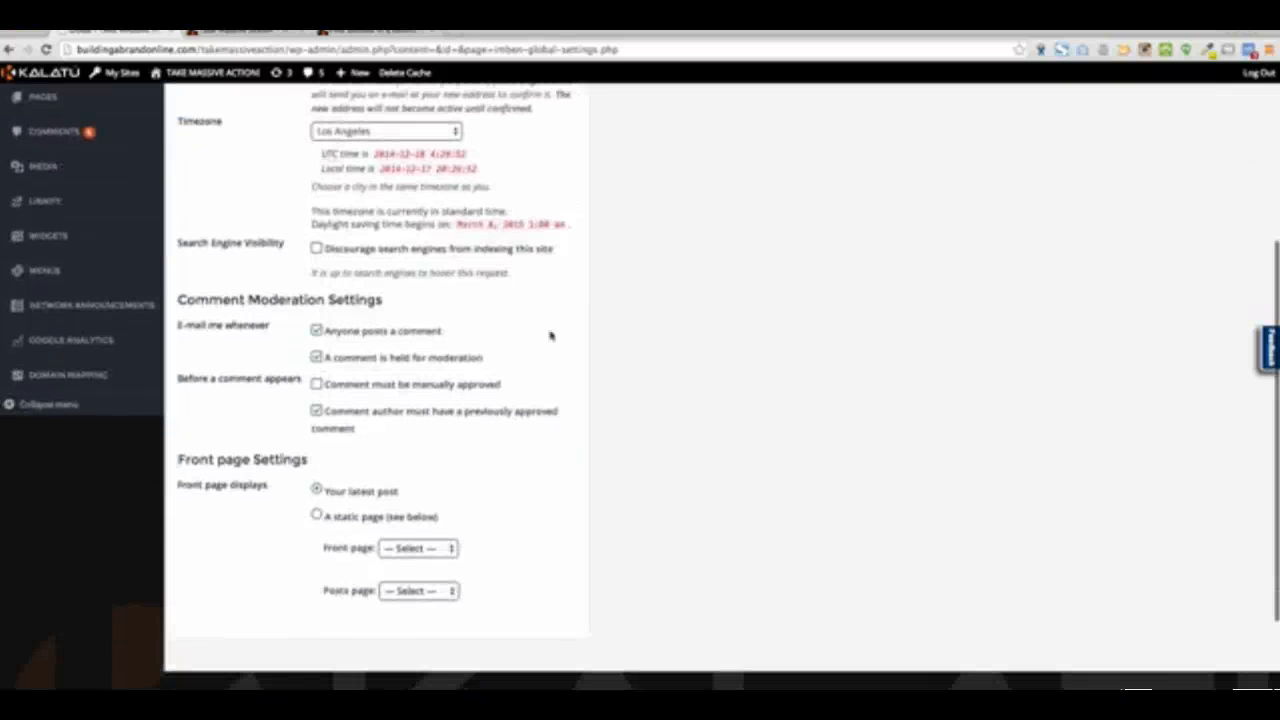
scroll(563, 346, up, 2)
scroll(455, 167, up, 1)
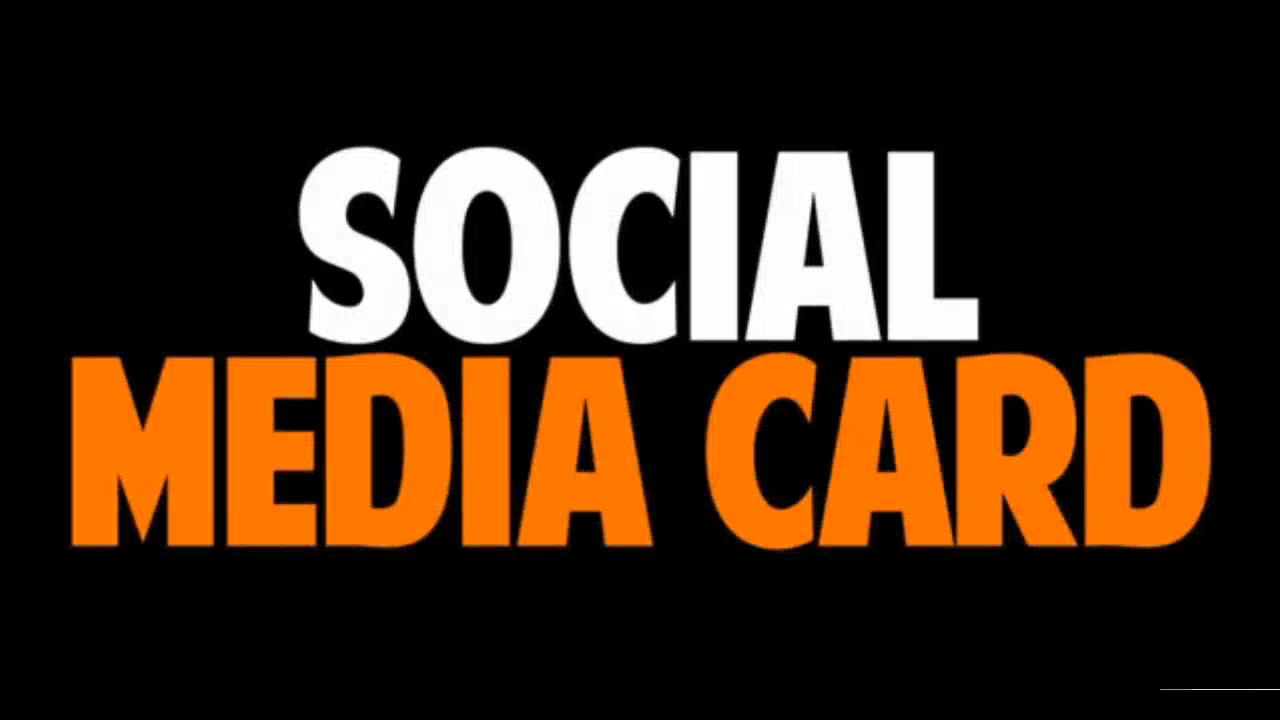
click(366, 630)
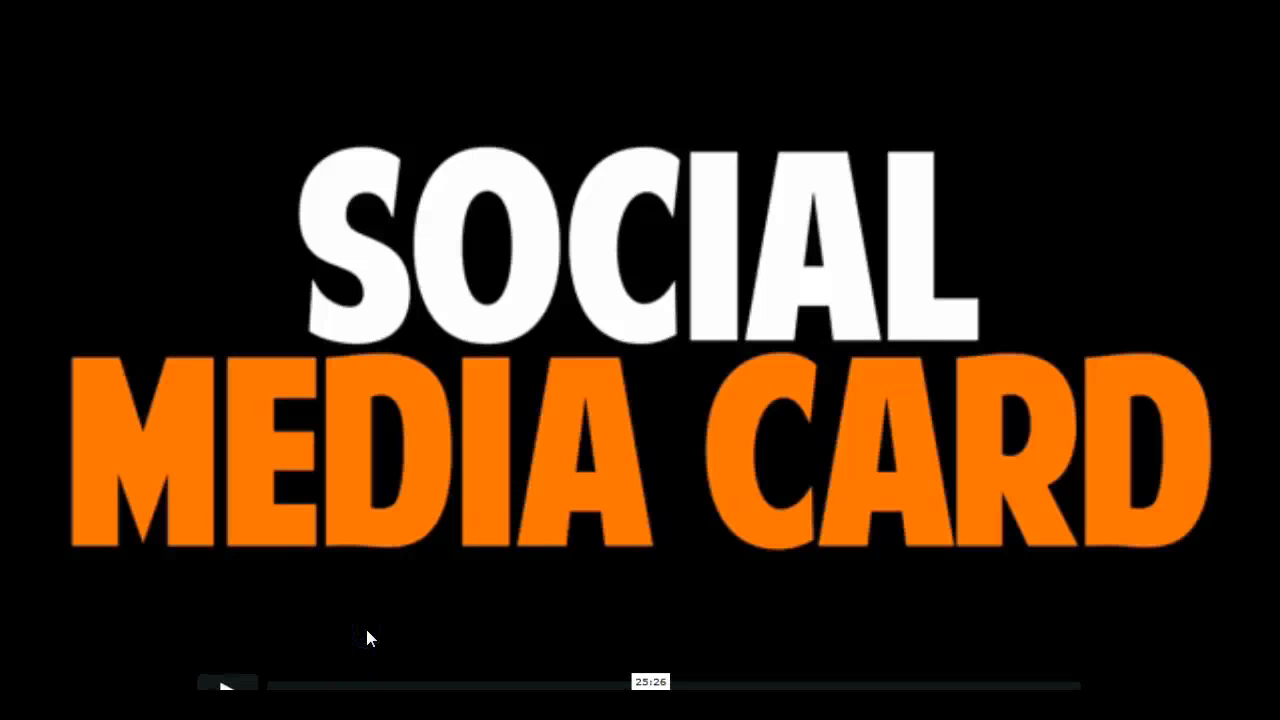